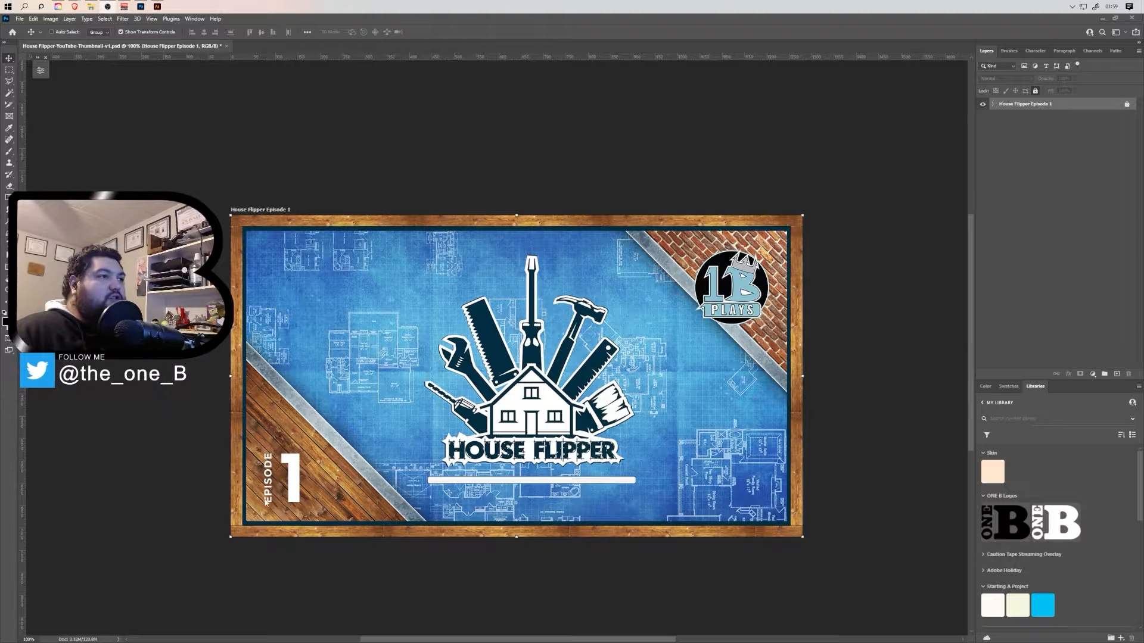
Step: Unlock the House Flipper Episode 1 artboard and expand its layers
click(1126, 105)
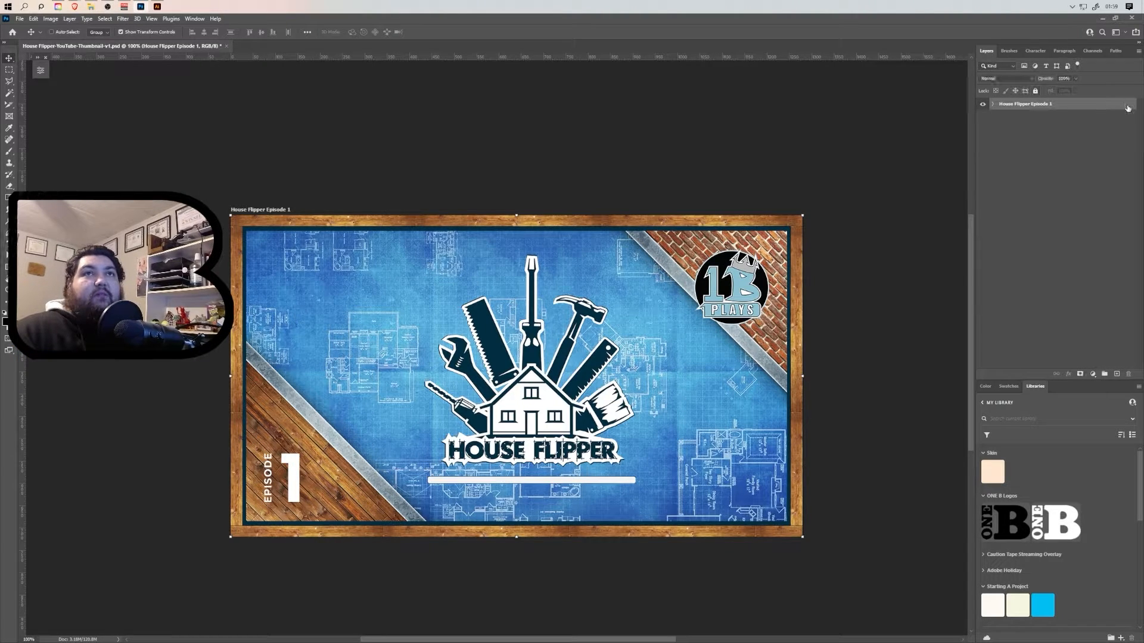
click(993, 104)
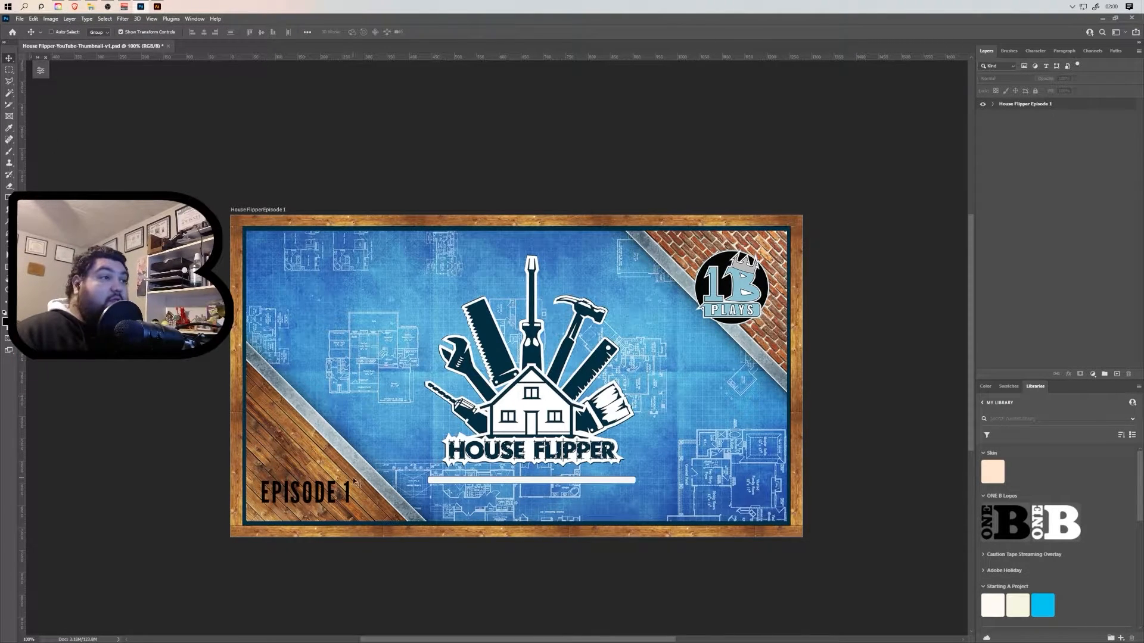
click(333, 493)
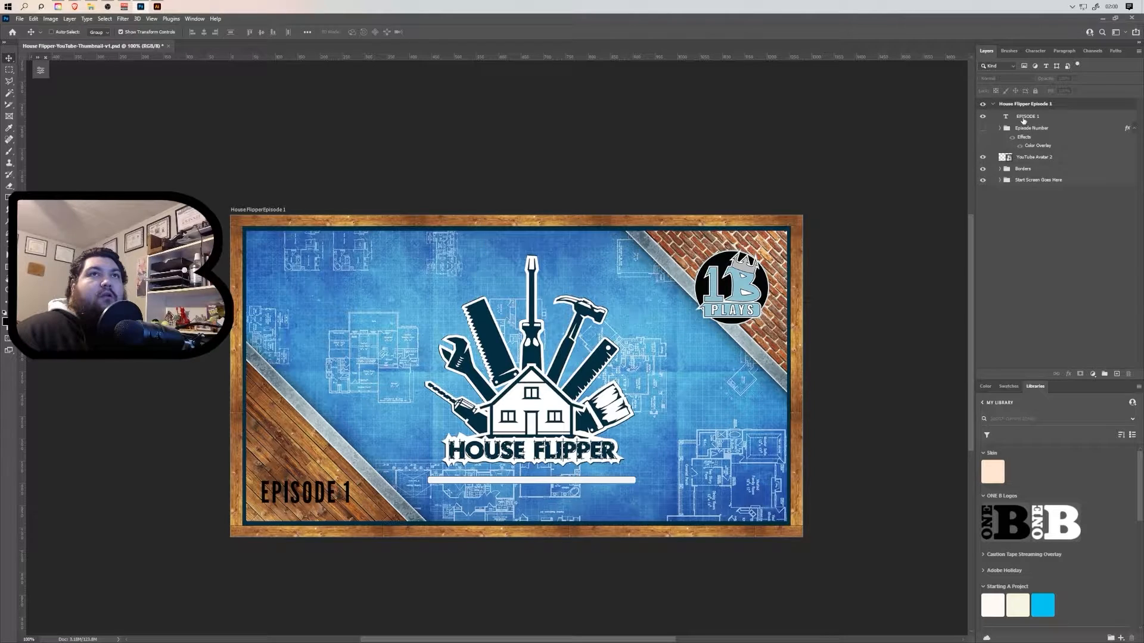
Step: Duplicate the House Flipper Episode 1 artboard within the same document as House Flipper Episode 2
click(1024, 119)
key(t)
click(1035, 107)
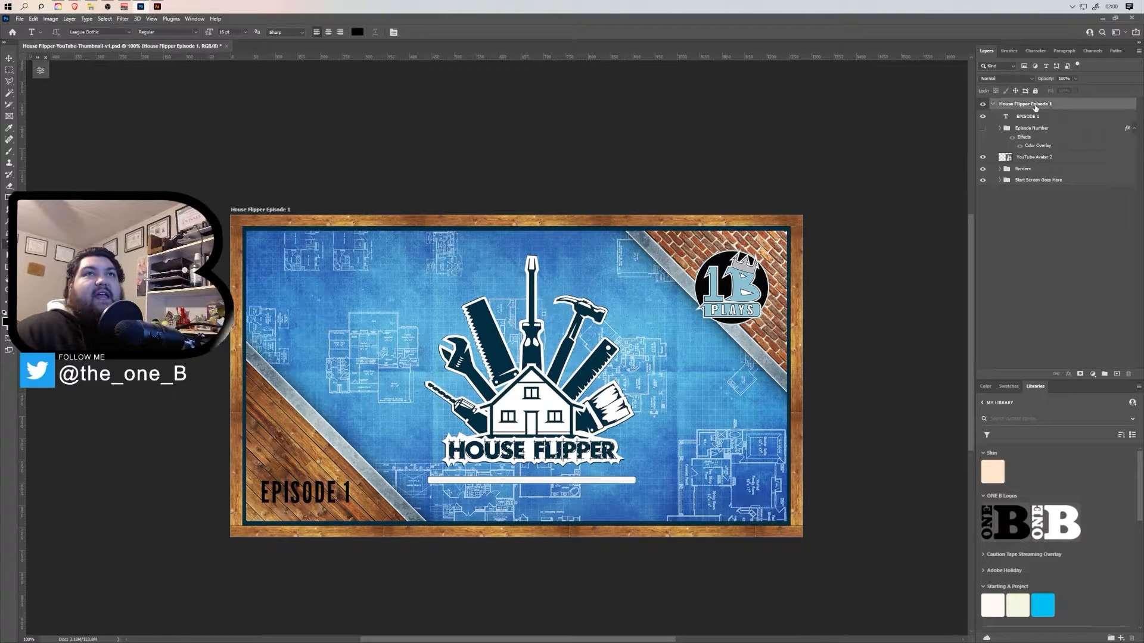
right_click(1035, 107)
click(1064, 138)
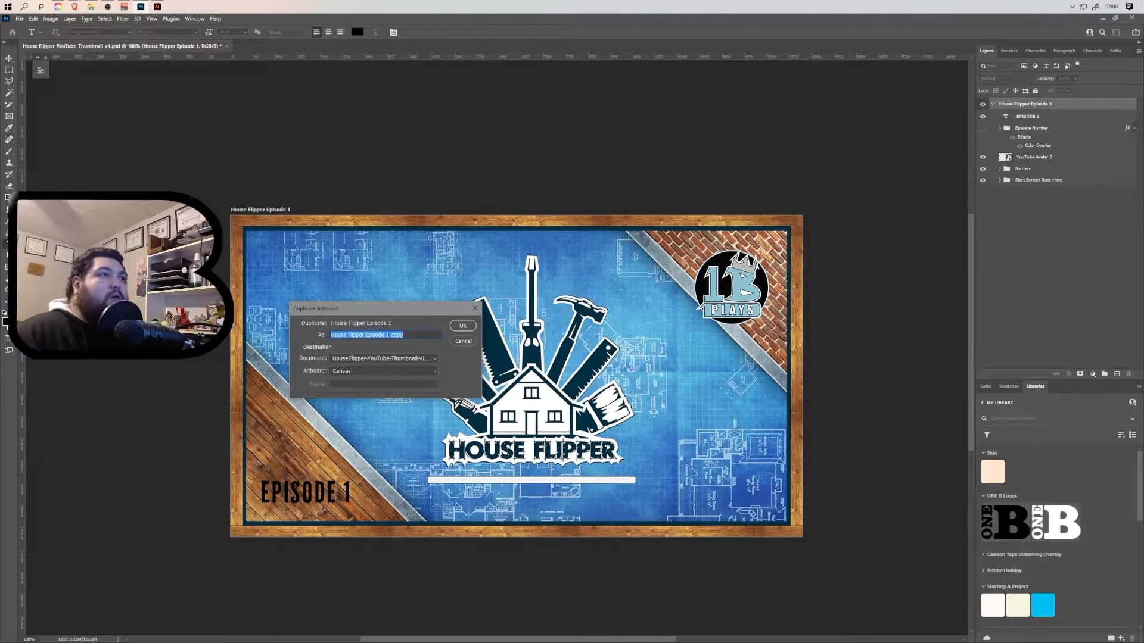
drag(386, 336, 408, 336)
text(2)
click(468, 331)
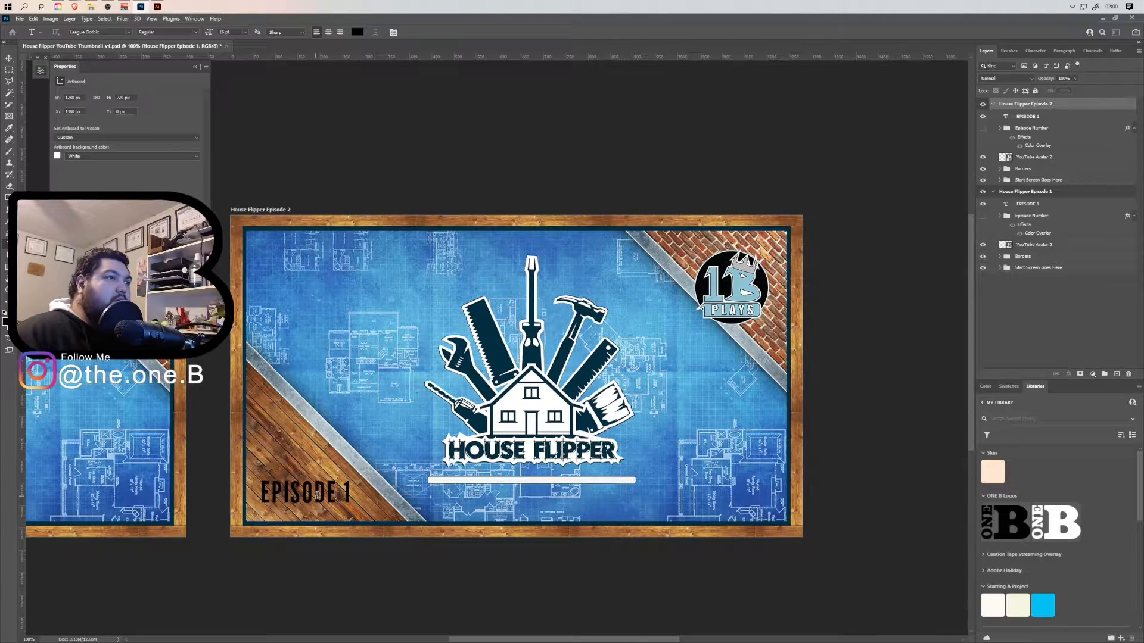
Step: Change the episode label on the House Flipper Episode 2 artboard to "EPISODE 2" and collapse the text properties
click(316, 494)
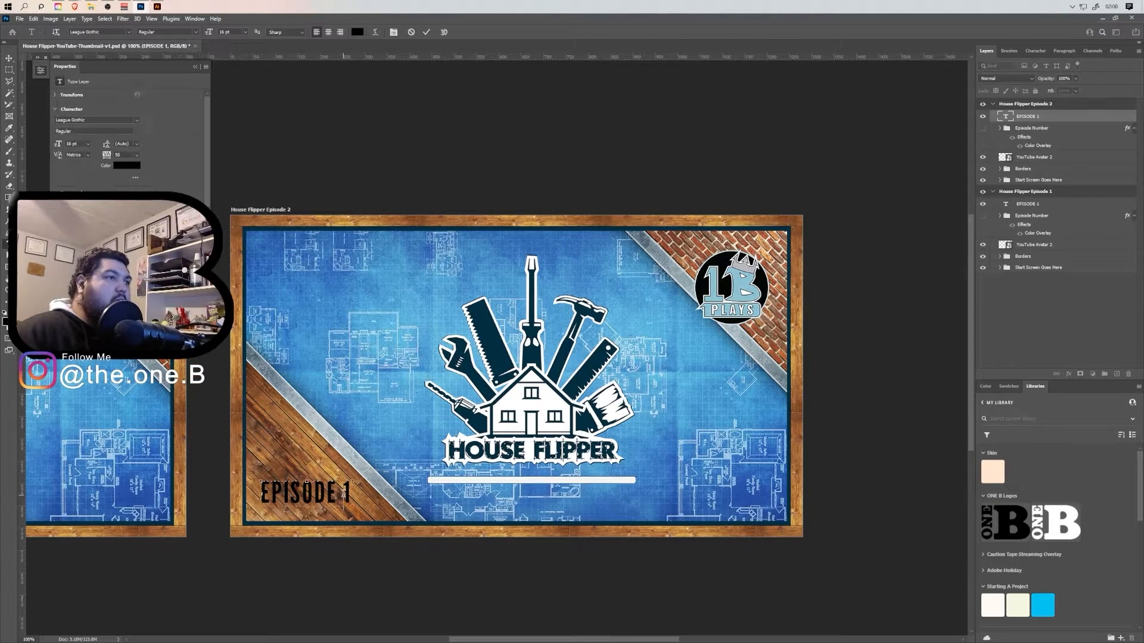
text(2)
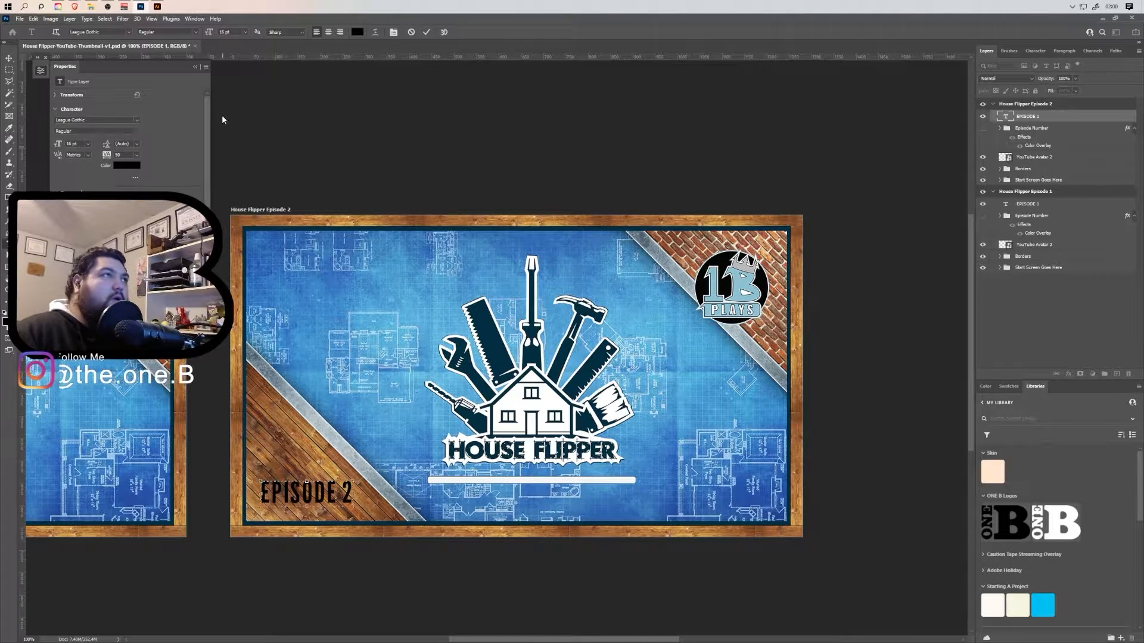
click(195, 68)
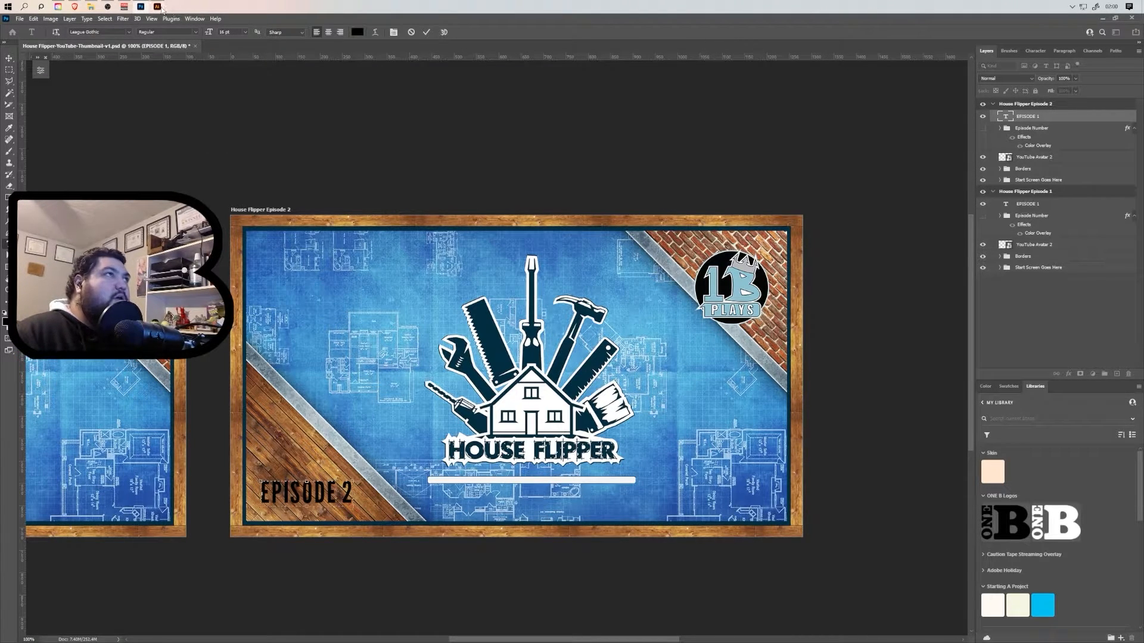
Step: Switch to Illustrator, examine the numbered artboards in the EPISODE with Number file, and return to Photoshop
mouse_move(162, 8)
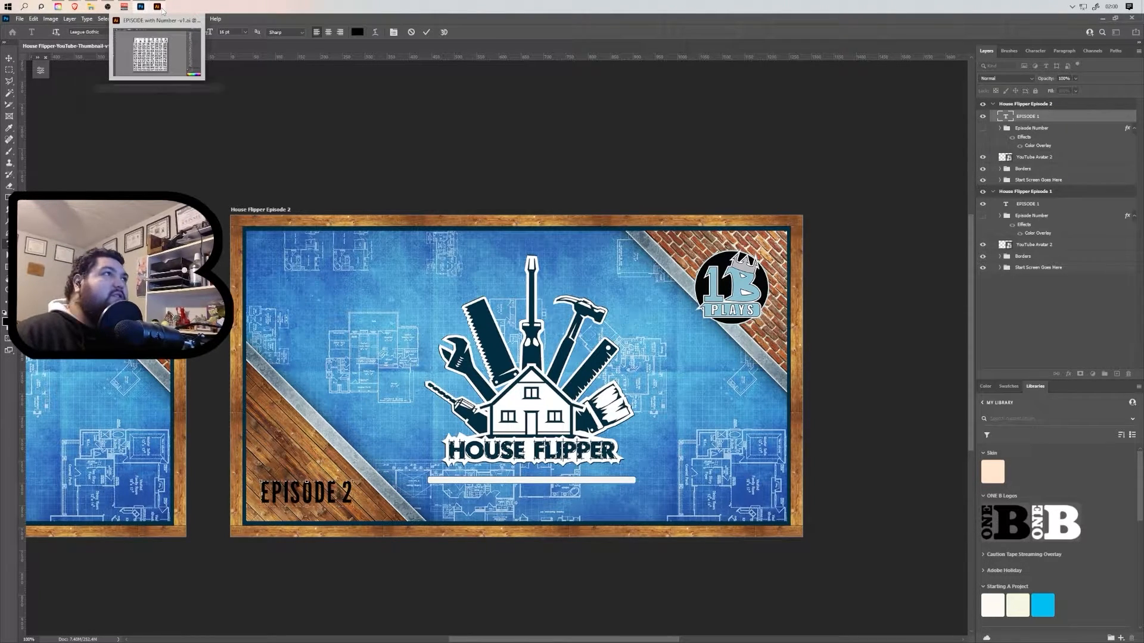
click(162, 9)
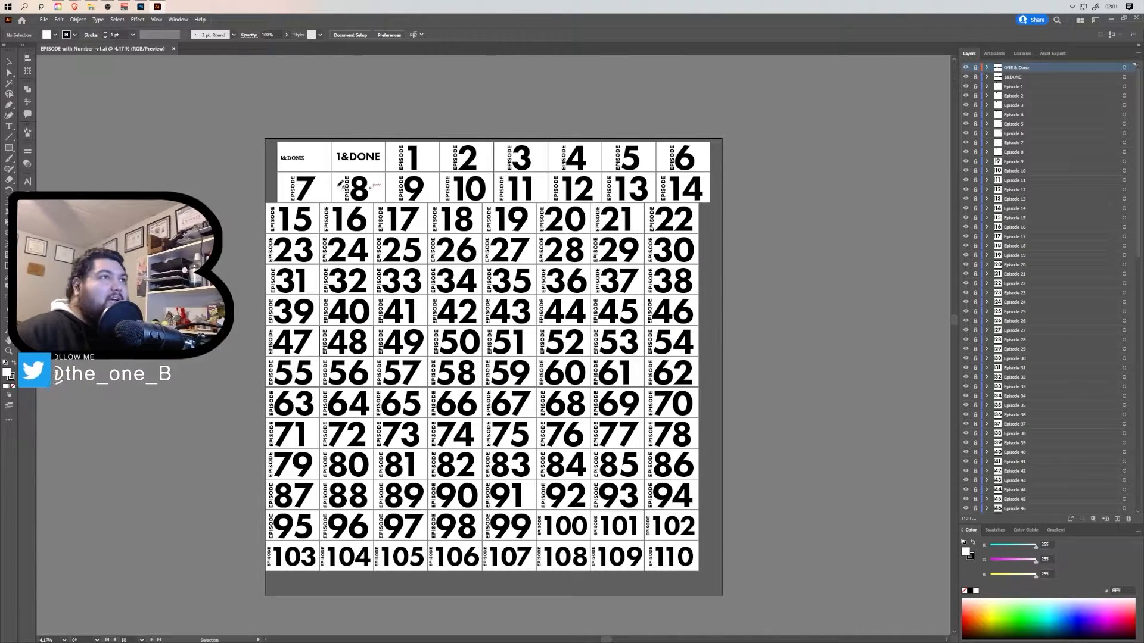
click(140, 7)
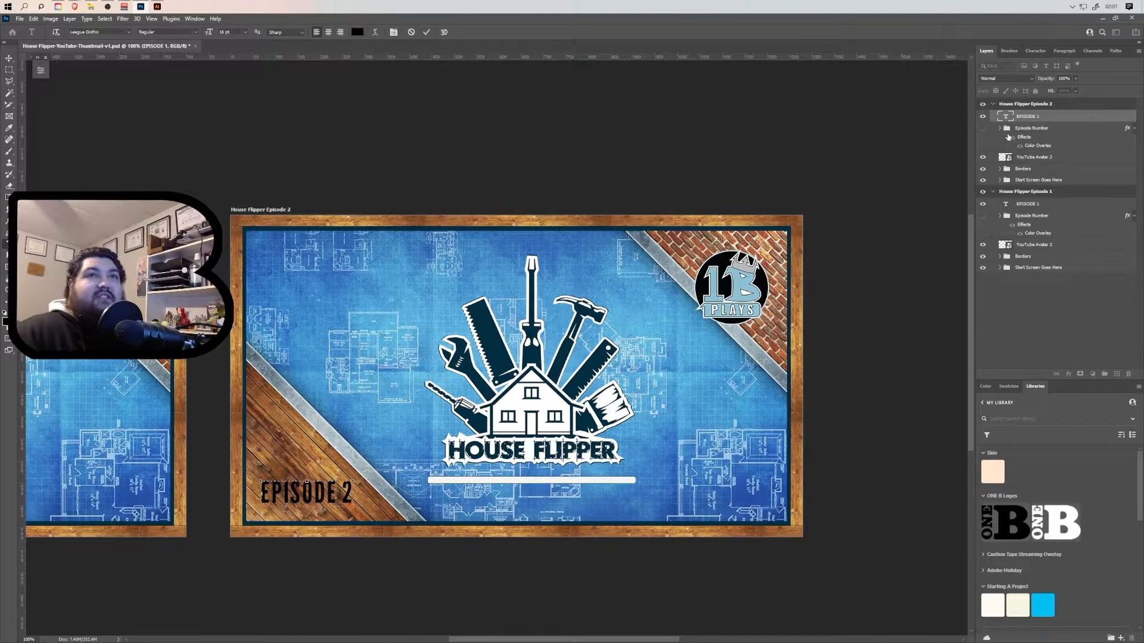
Step: Duplicate the House Flipper Episode 2 artboard as House Flipper Episode 3y
right_click(1025, 105)
click(1049, 143)
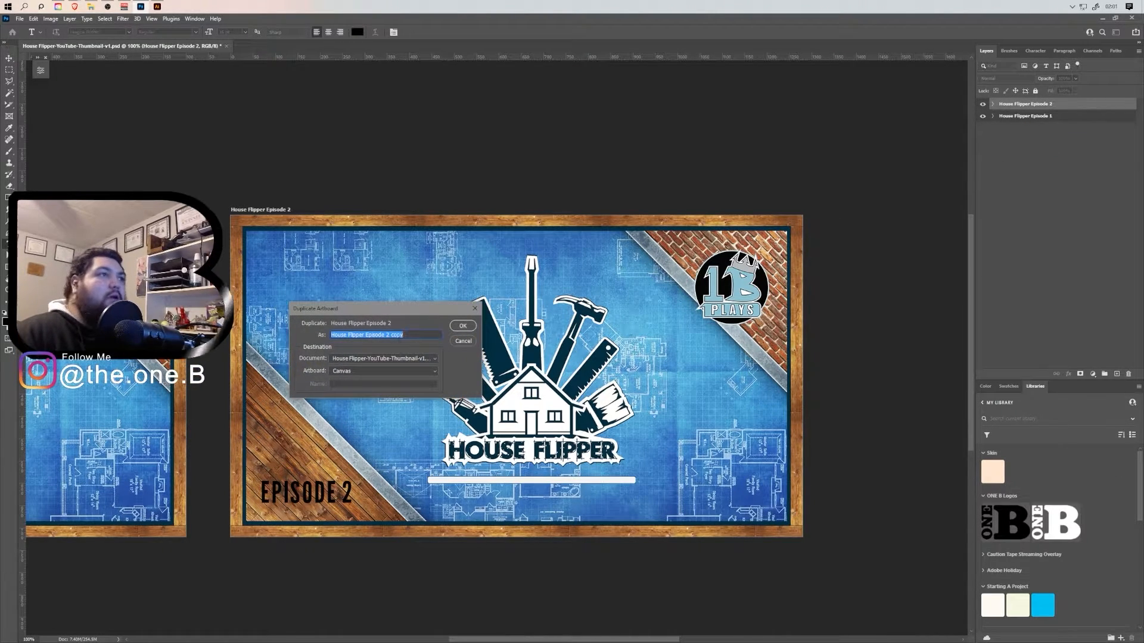
drag(386, 335, 405, 336)
click(465, 327)
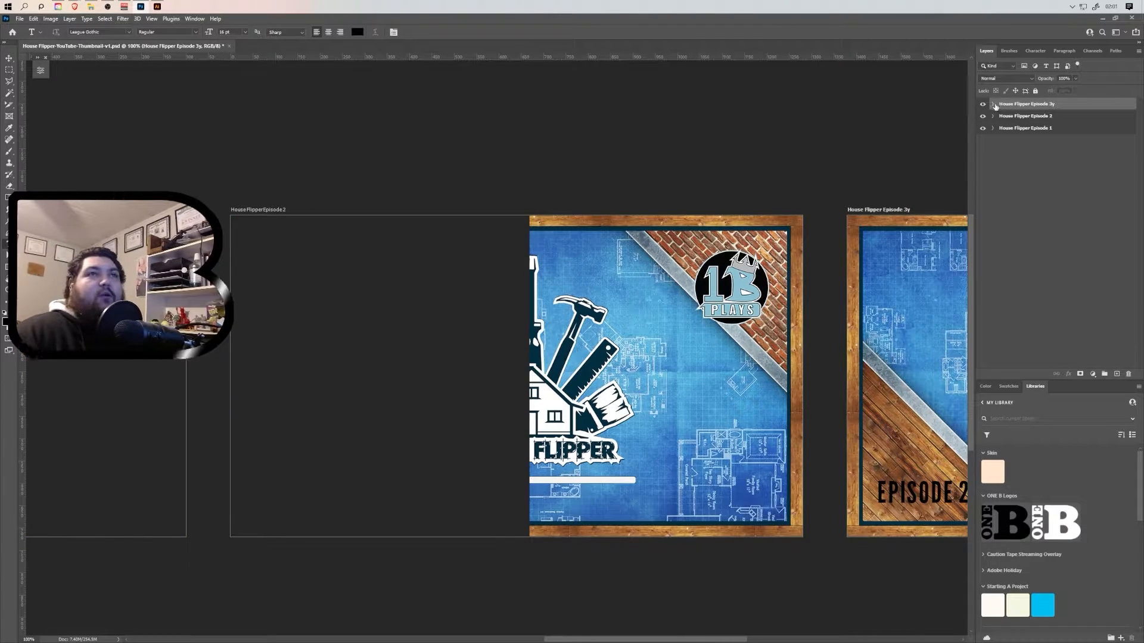
Step: On the Episode 3y artboard, hide the EPISODE 2 text, show the Episode Number group, and swap its Episode 1 graphic for Episode 3
click(992, 105)
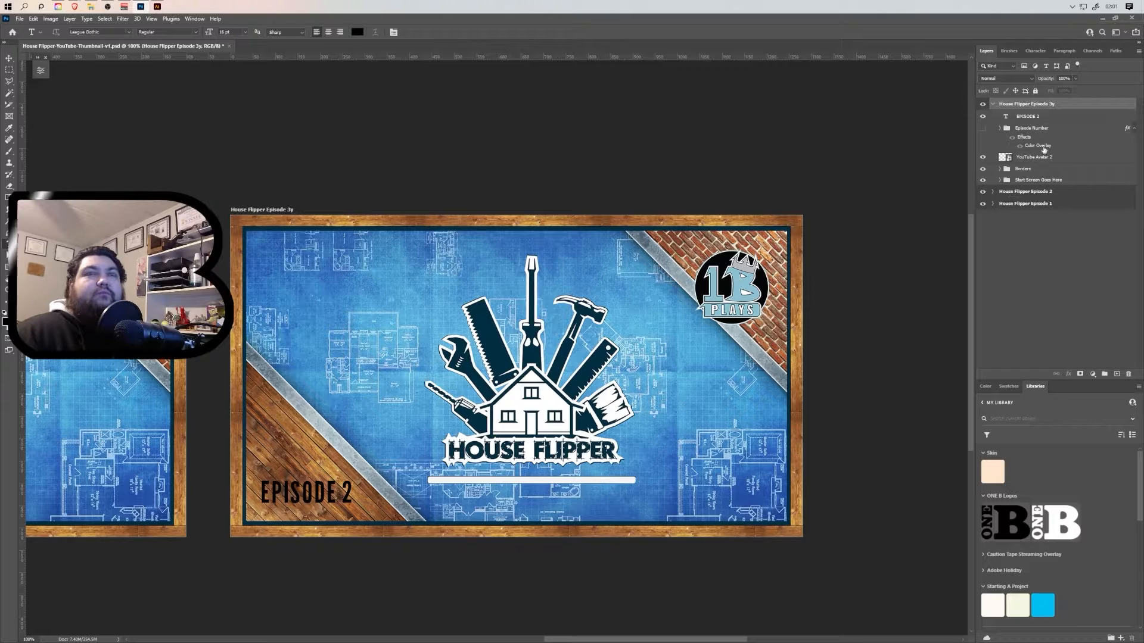
click(982, 128)
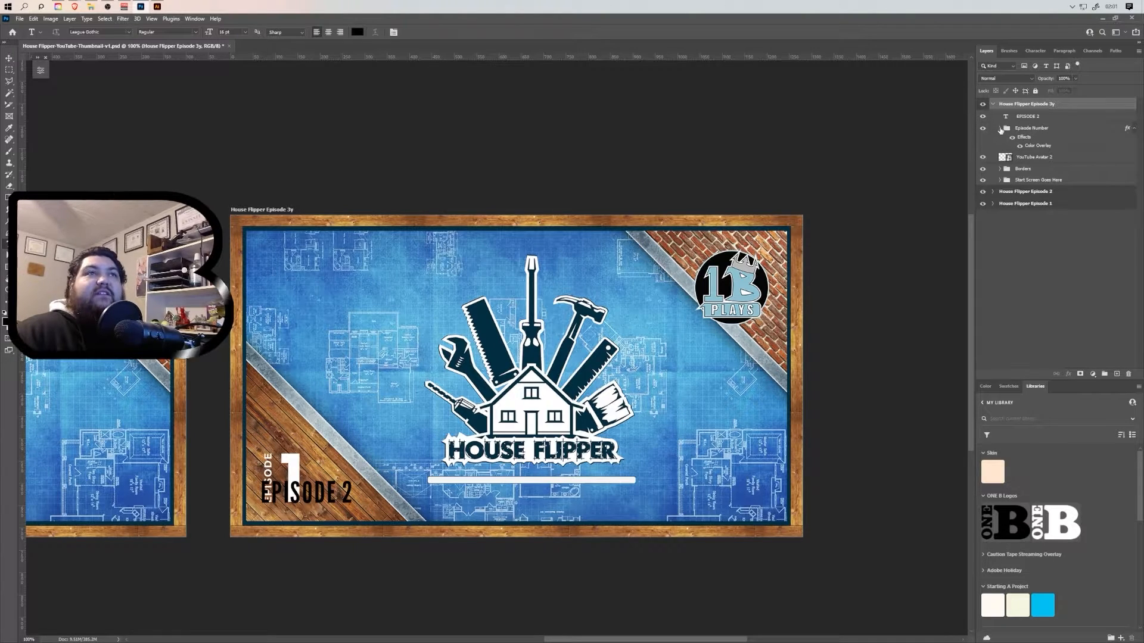
click(982, 117)
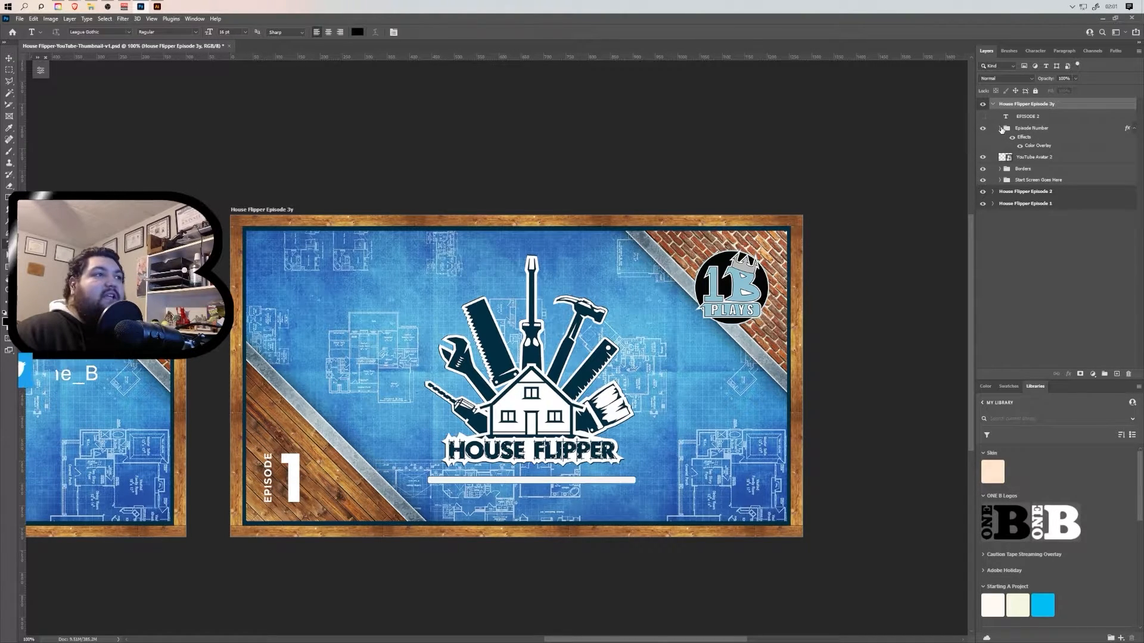
click(1000, 128)
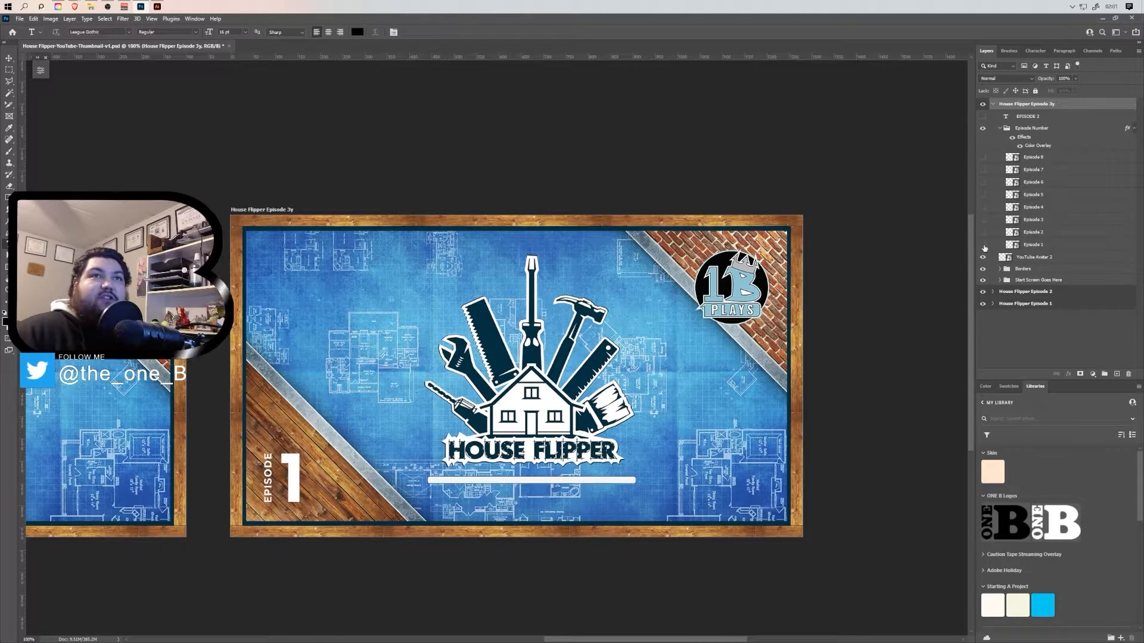
click(983, 244)
click(983, 220)
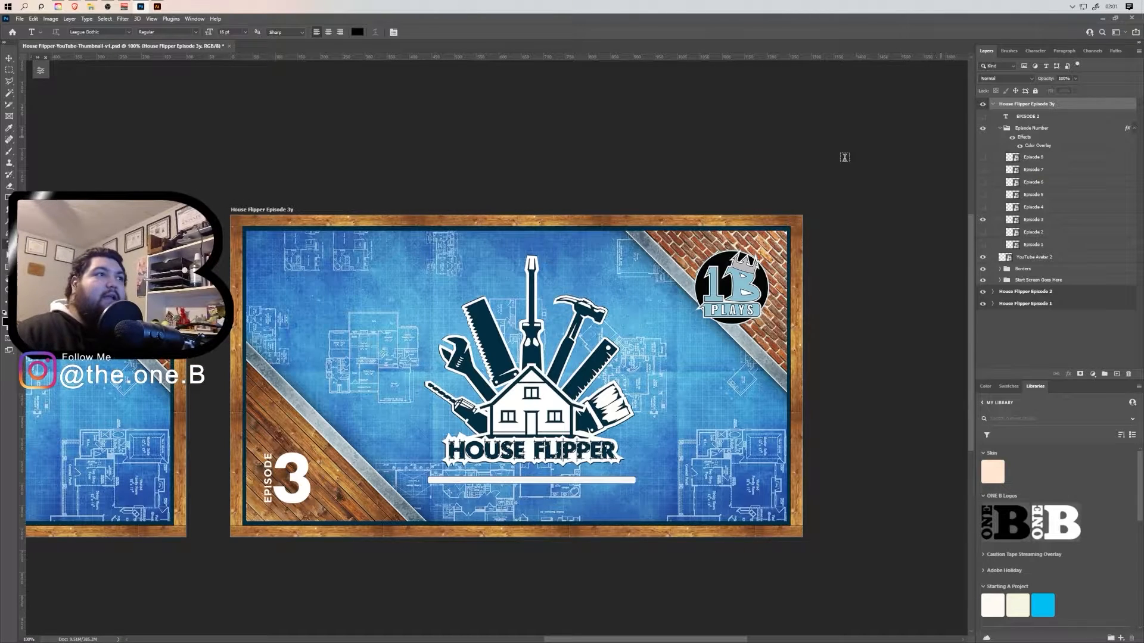
Step: Hide the Episode 3 graphic, preview the Episode 4 and Episode 5 graphics in turn, and collapse the artboard
click(982, 219)
click(983, 206)
click(982, 207)
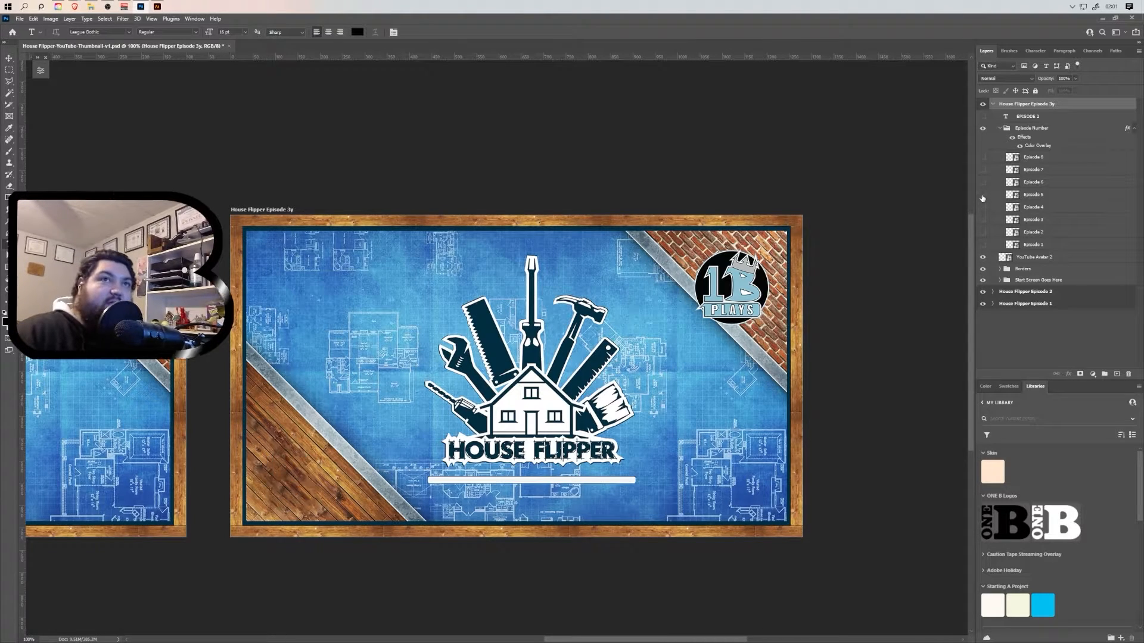
click(982, 194)
click(983, 194)
click(993, 104)
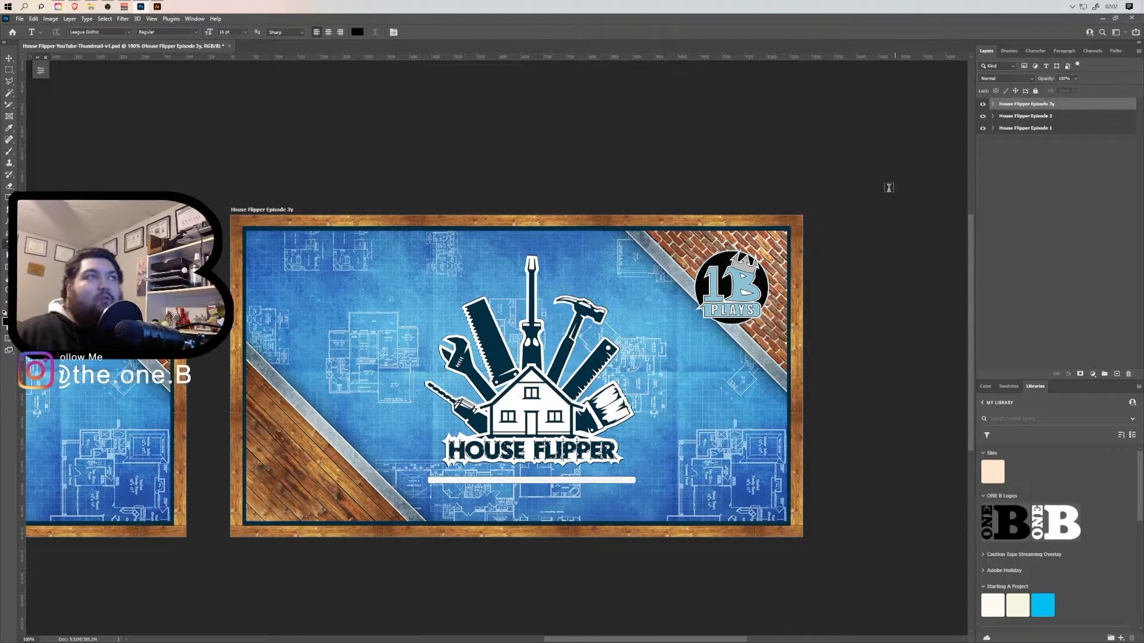
Step: Delete the House Flipper Episode 3y and House Flipper Episode 2 artboards
shift+click(1040, 117)
key(Delete)
key(Return)
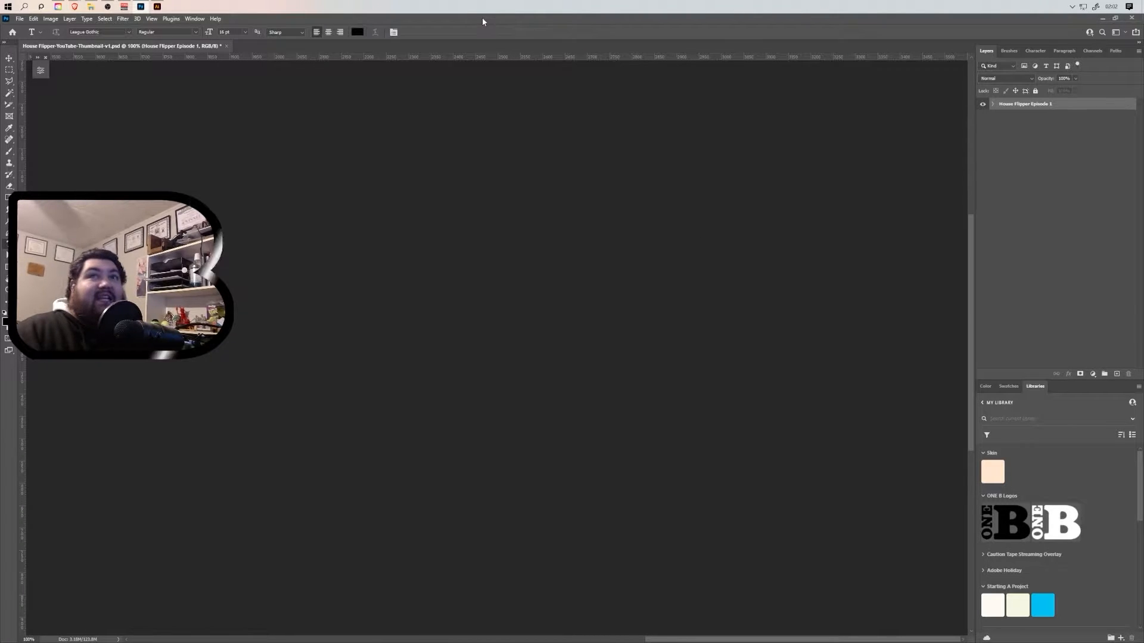
Step: Quit Photoshop without saving the thumbnail document and close Illustrator
click(1128, 19)
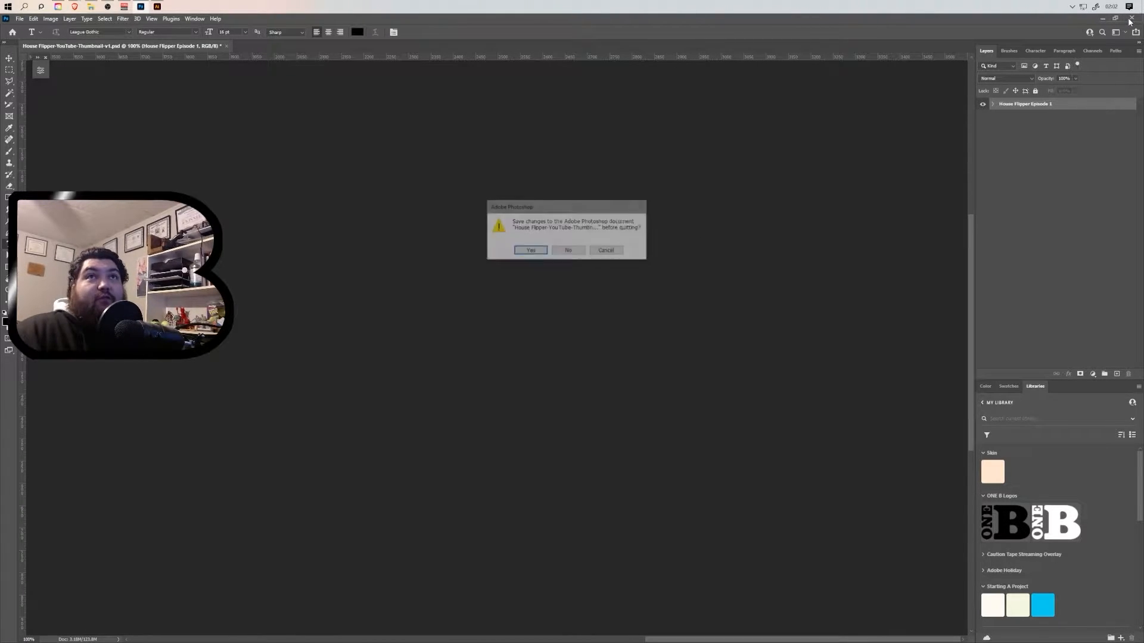
click(560, 251)
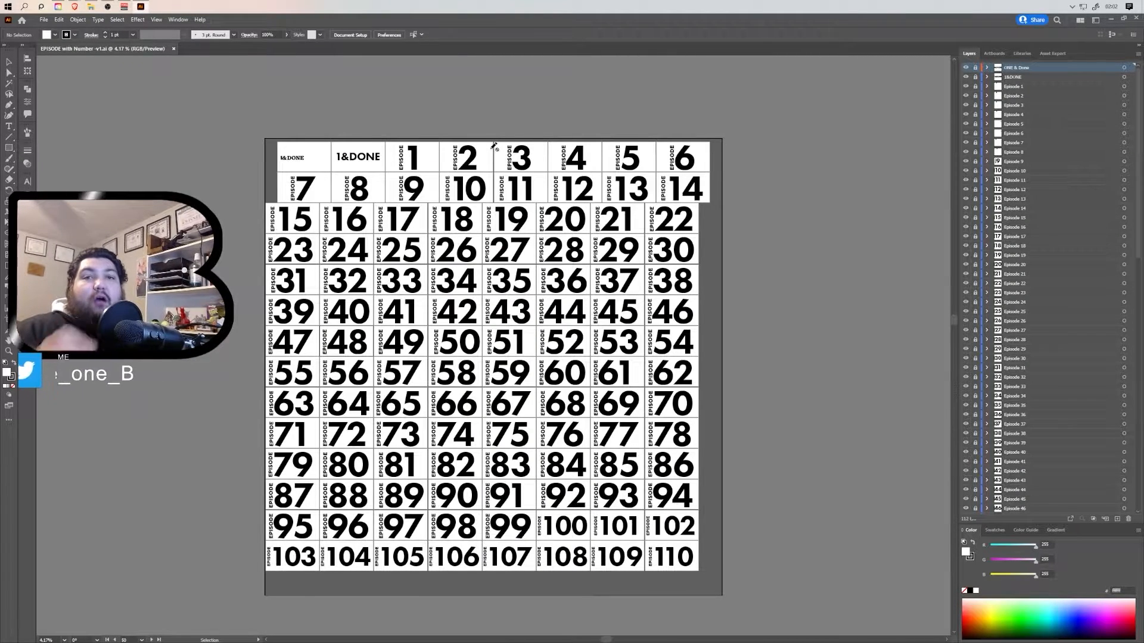
click(1136, 20)
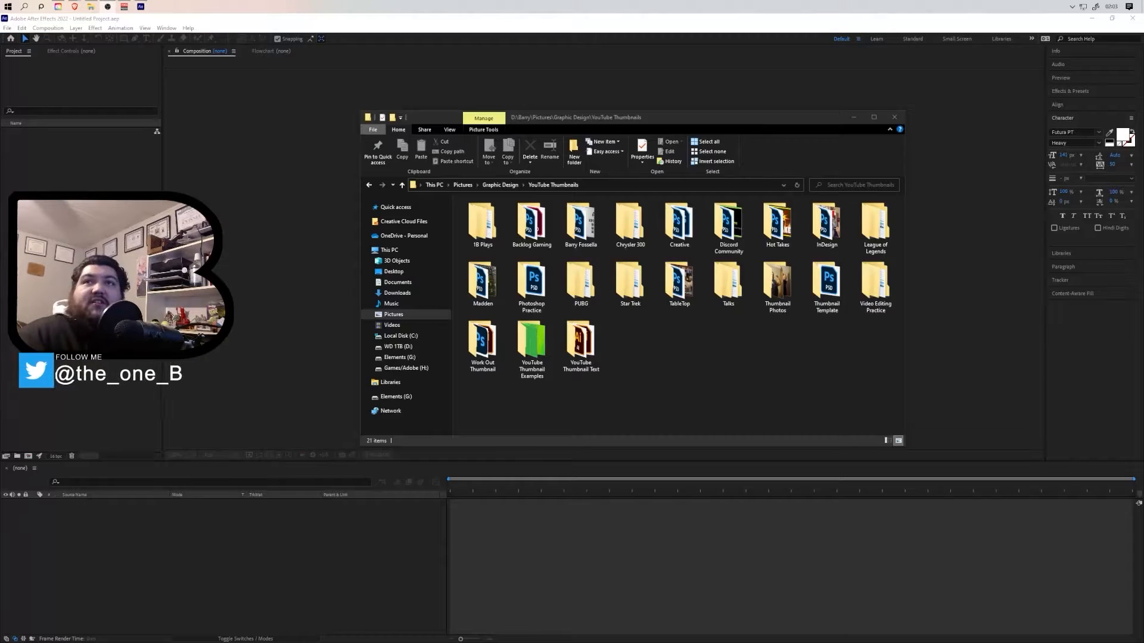
Step: Reposition the YouTube Thumbnails file window and open the Backlog Gaming folder
drag(655, 116, 573, 116)
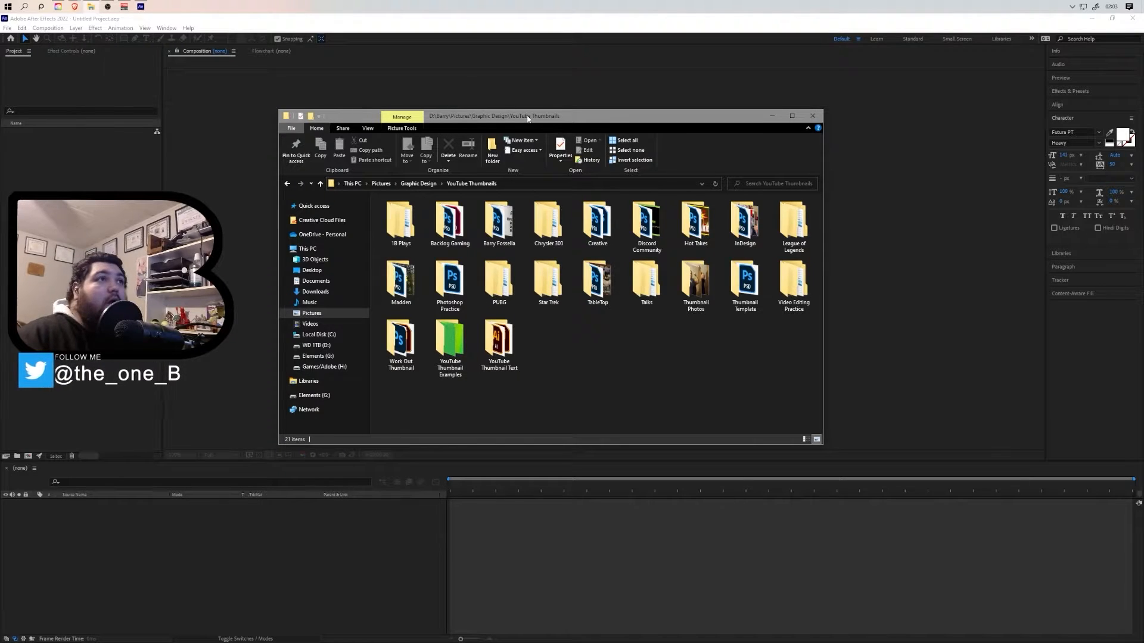
click(457, 220)
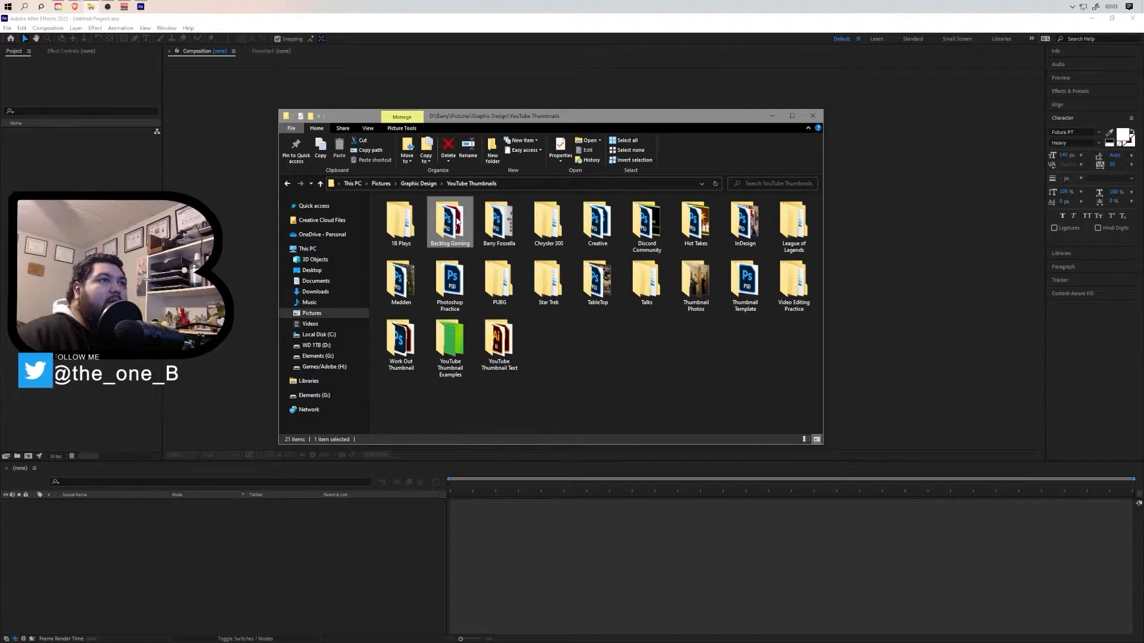
double_click(456, 220)
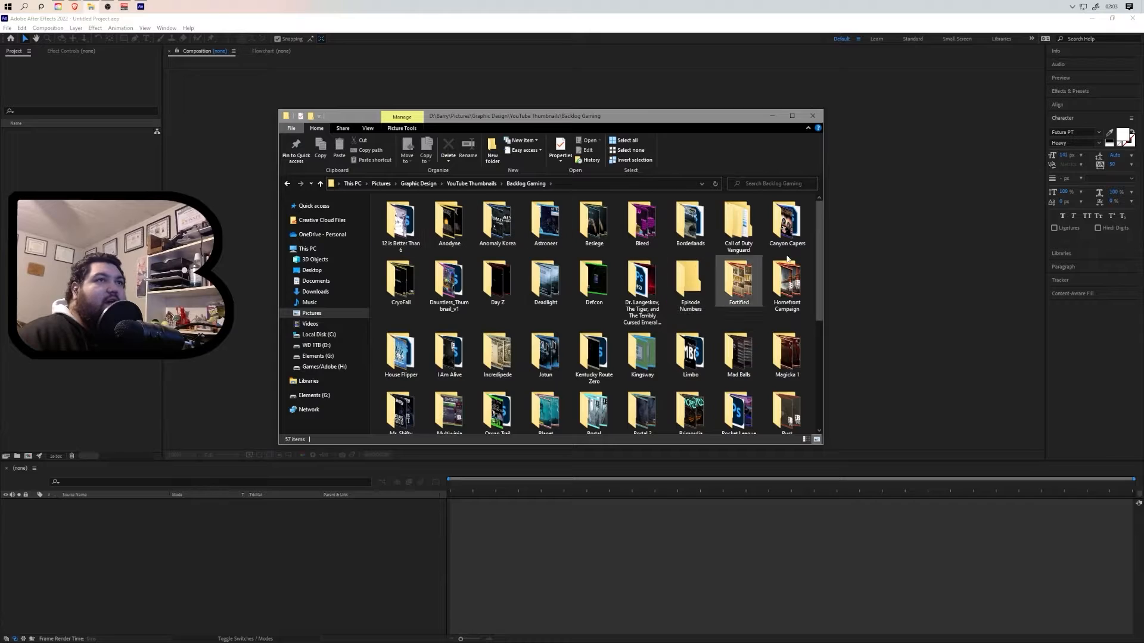
Step: Look at the exported episode thumbnails in the TMNT Out of The Shadows folder and return to Backlog Gaming
drag(818, 245, 827, 373)
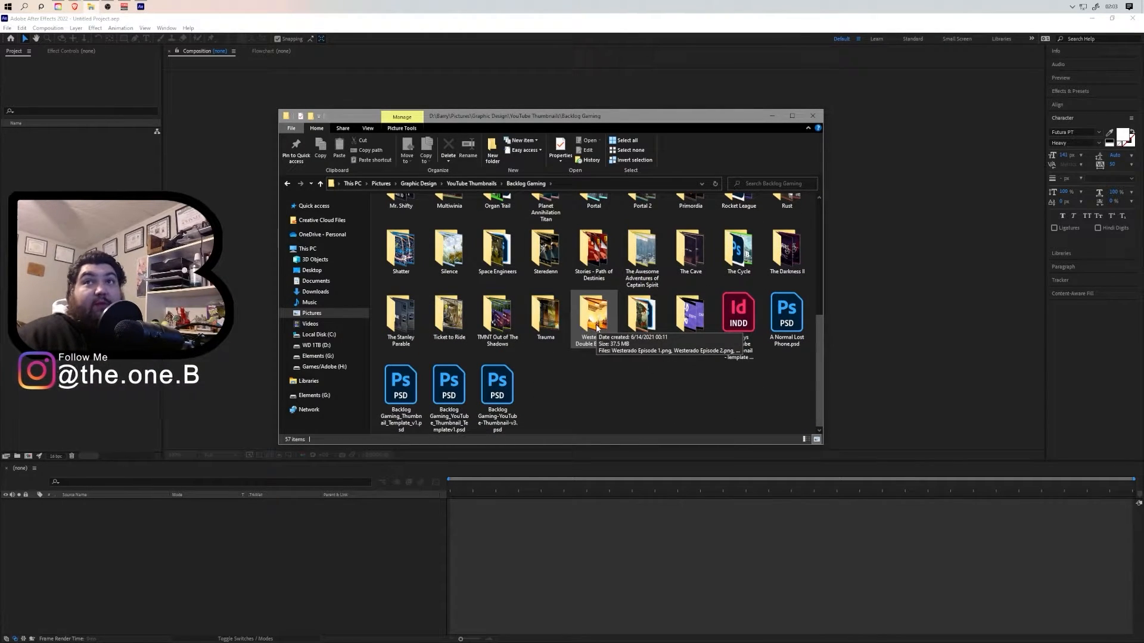
click(516, 325)
double_click(516, 324)
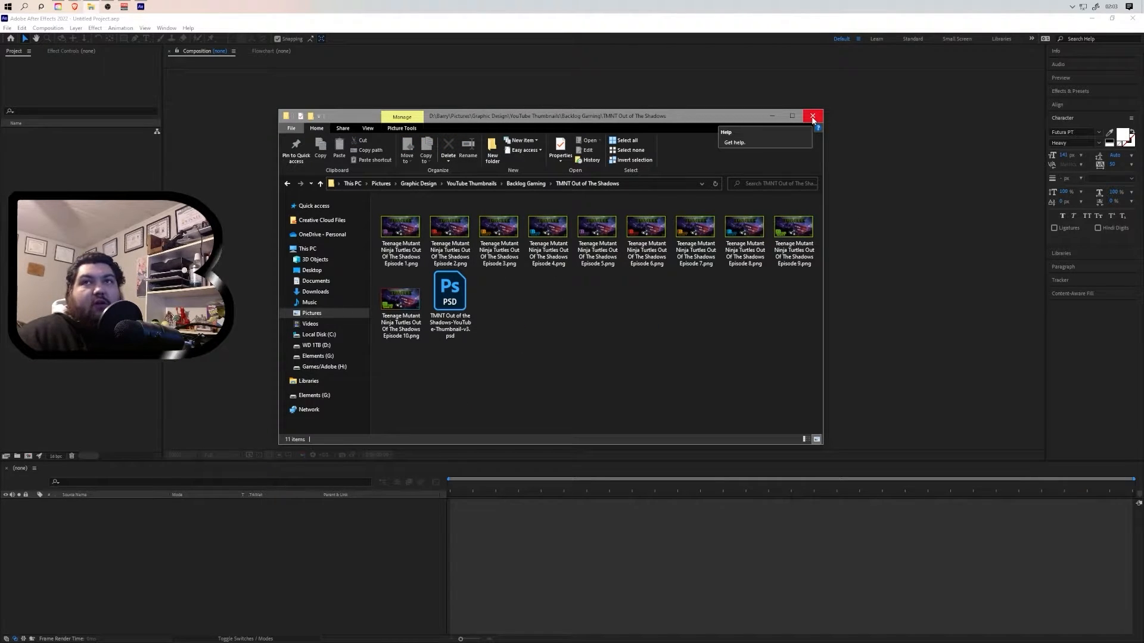
key(alt+Left)
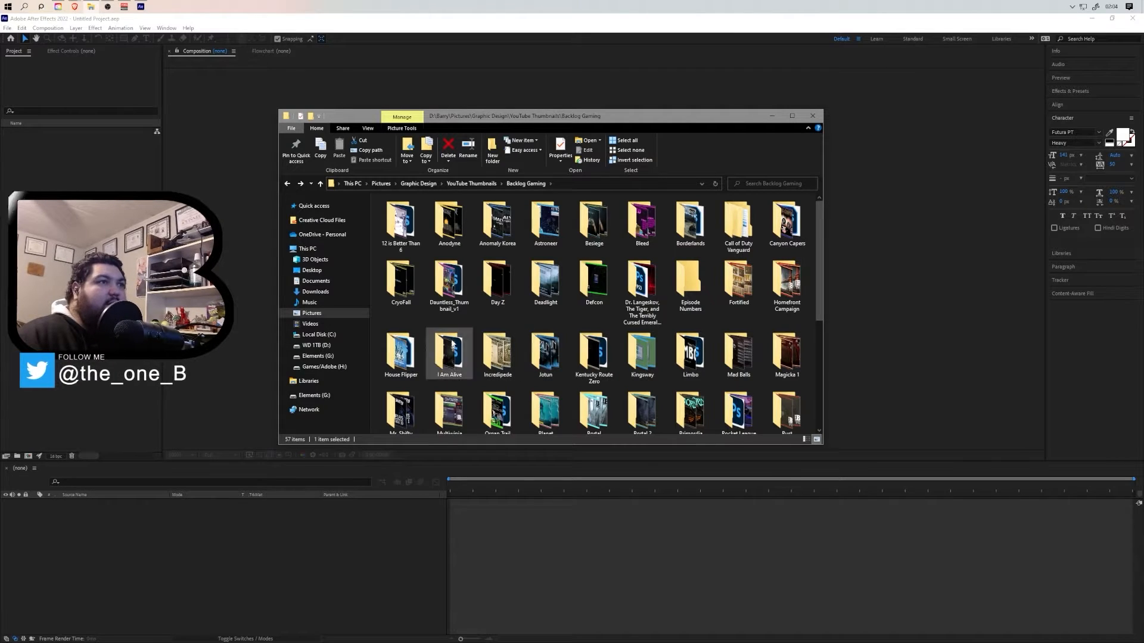
Step: Import the 1B Plays No Episode v1 thumbnail PNG from the House Flipper folder into the After Effects project
double_click(400, 352)
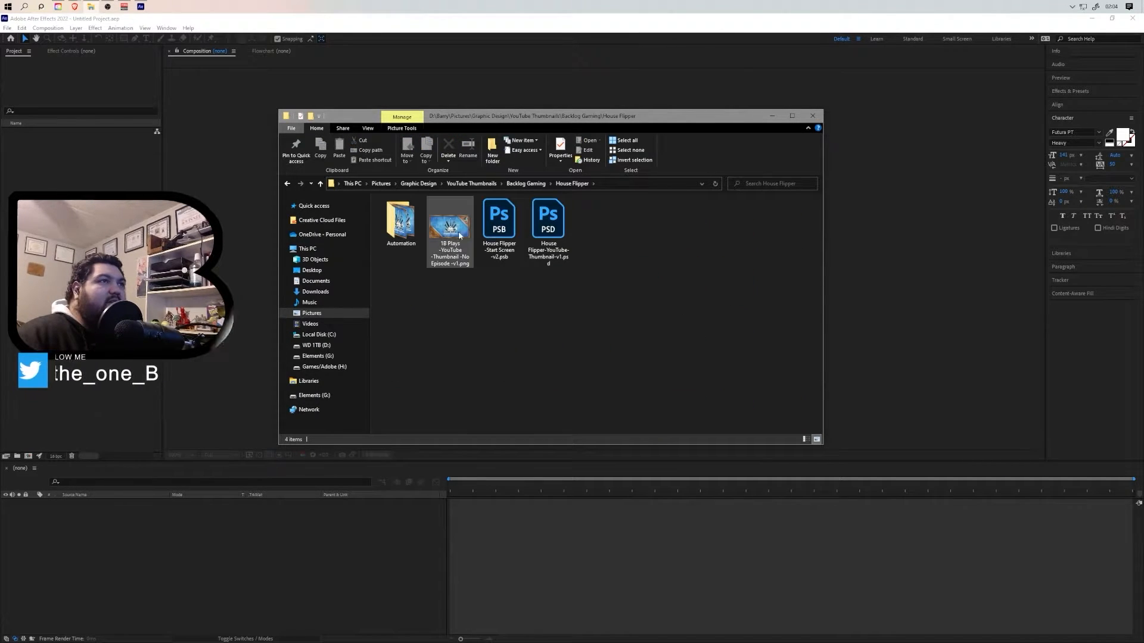
drag(501, 115, 438, 129)
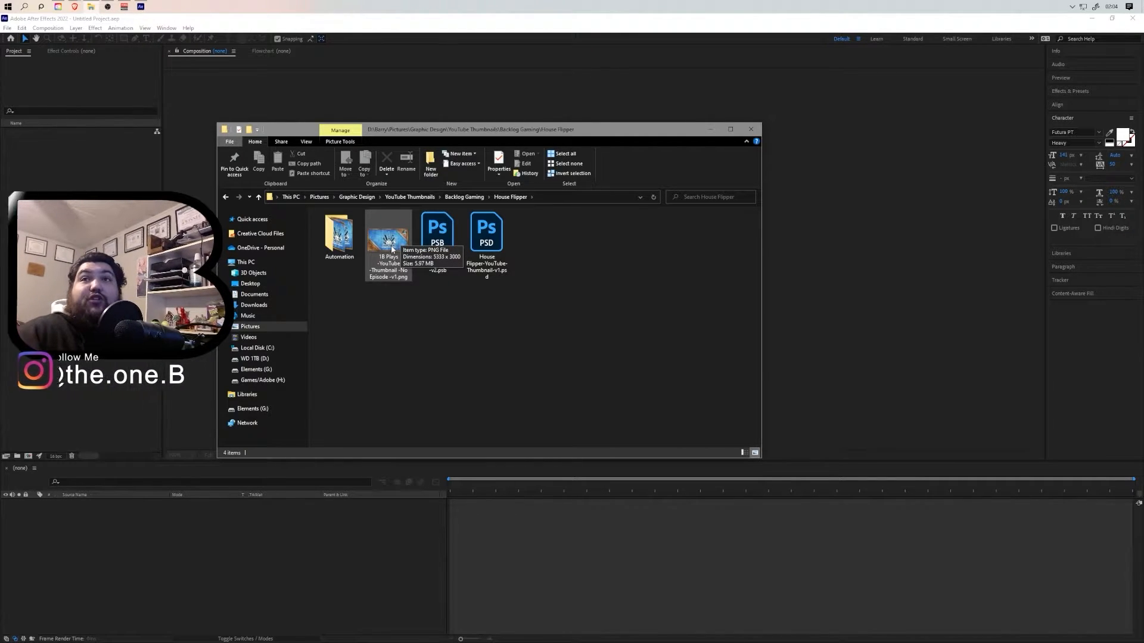
drag(384, 249, 78, 143)
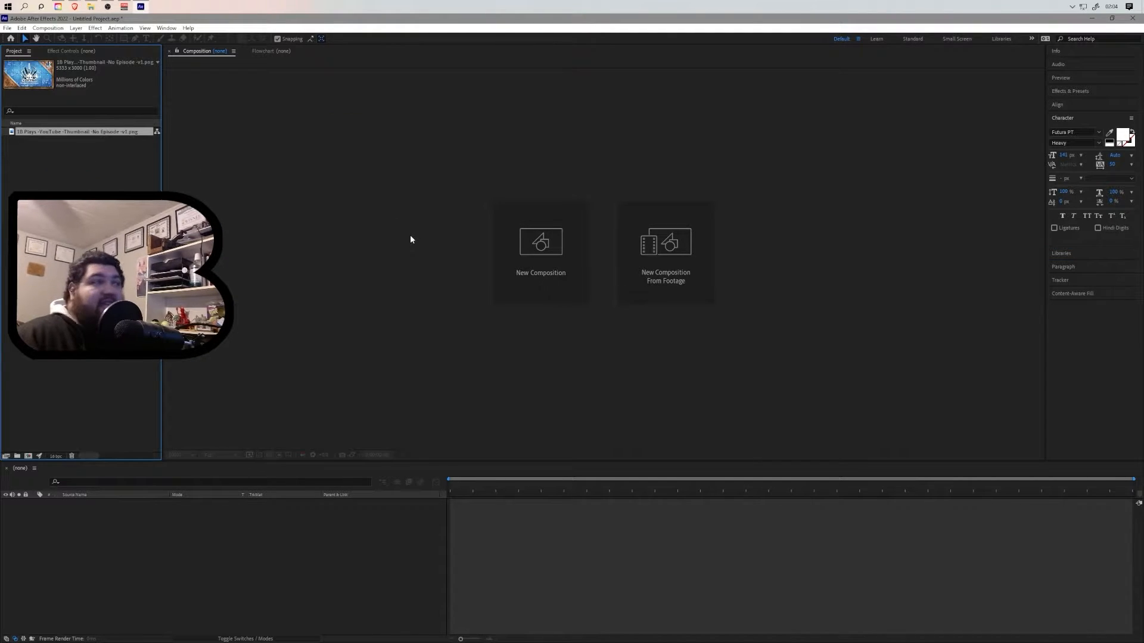
Step: Create a new 1280 × 720 composition named Episode Number Automation
click(49, 28)
click(61, 39)
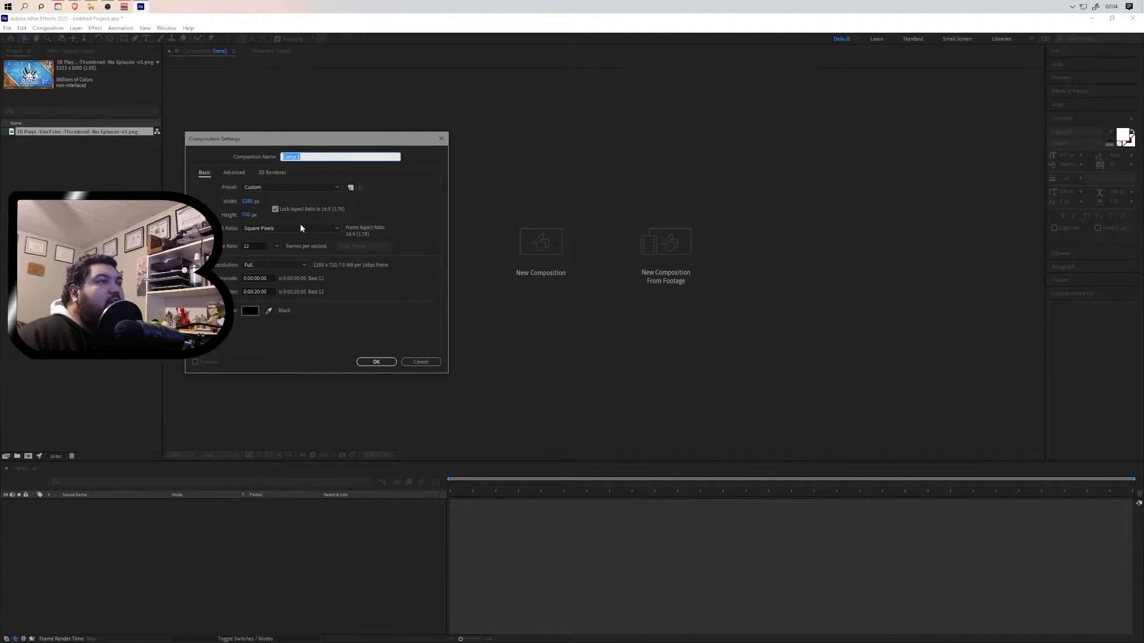
drag(305, 156, 281, 157)
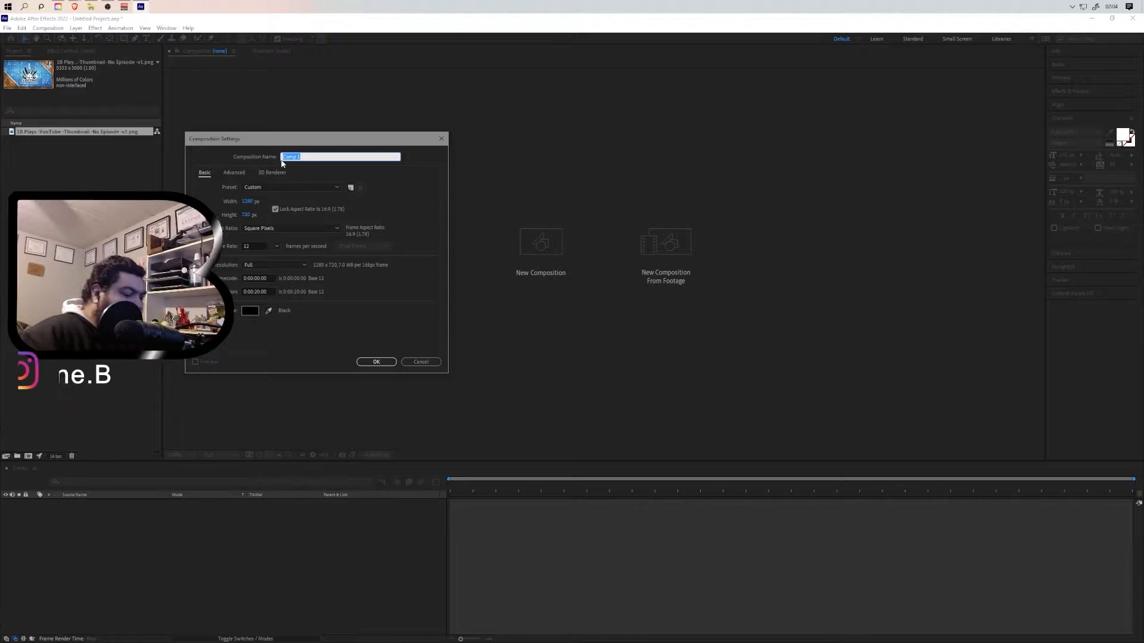
text(Episod)
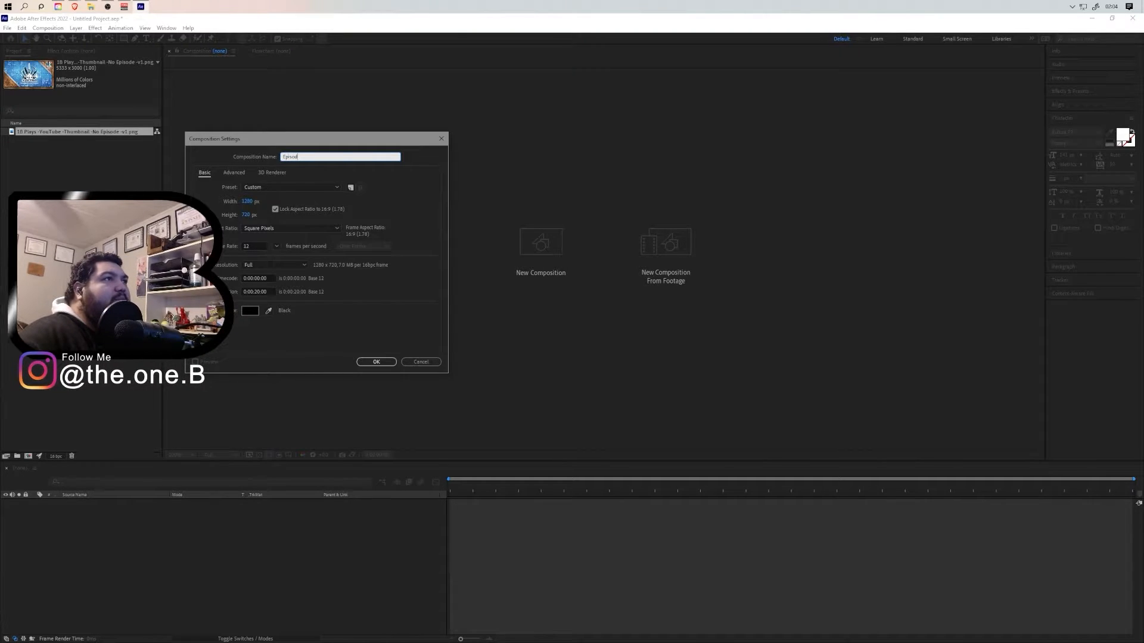
text(e Number Automation)
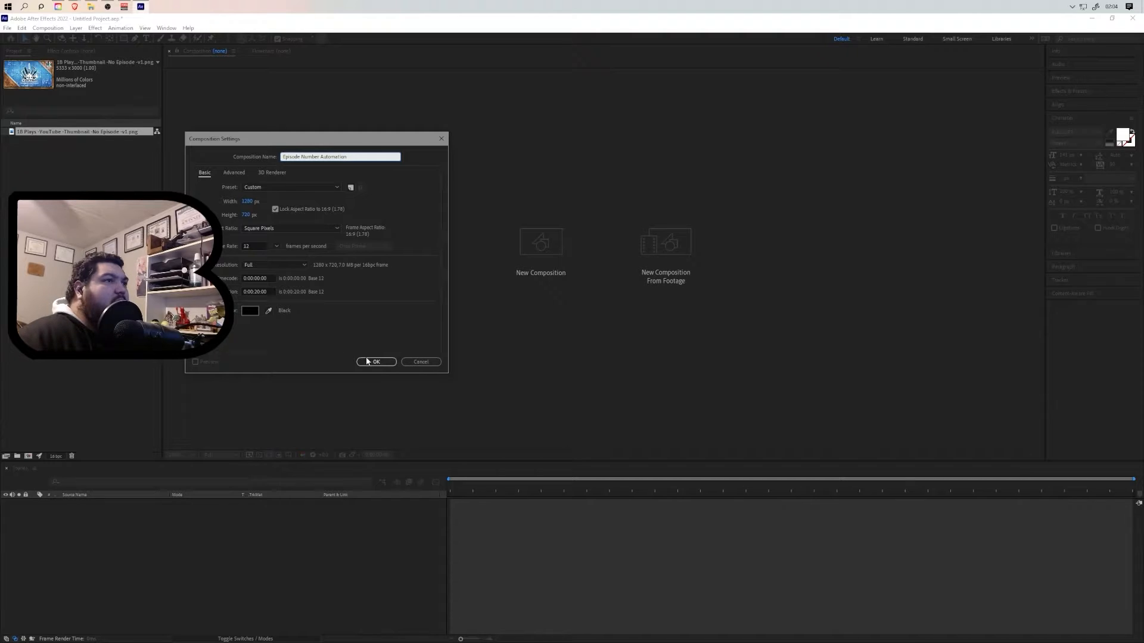
click(368, 361)
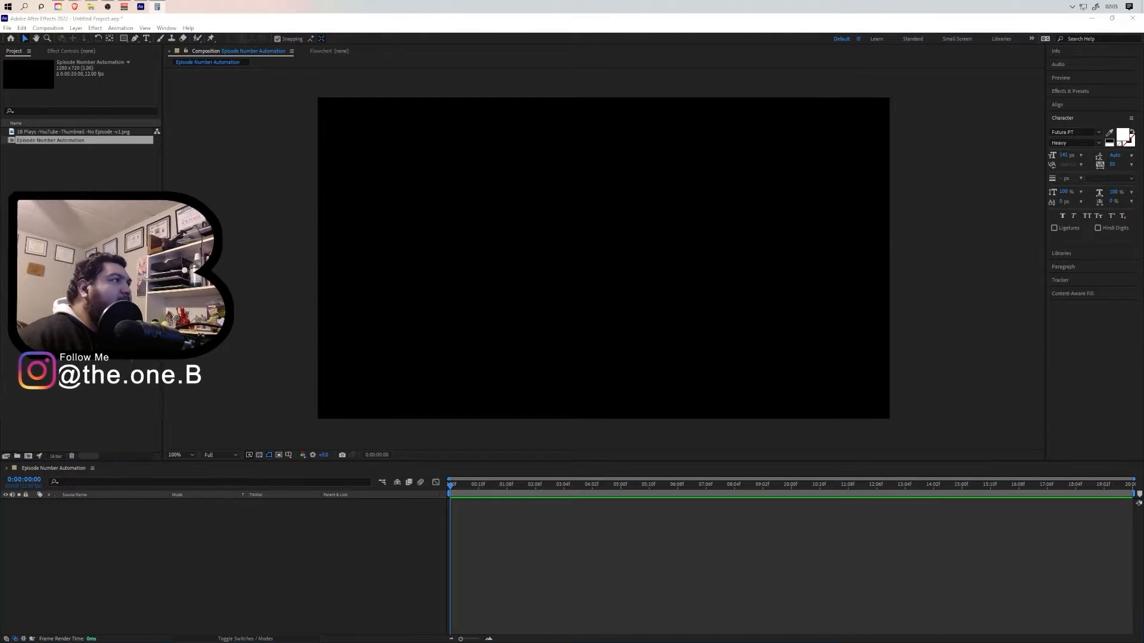
Step: Calculate 12 × 20 in the Calculator app, then close it
drag(362, 155, 386, 148)
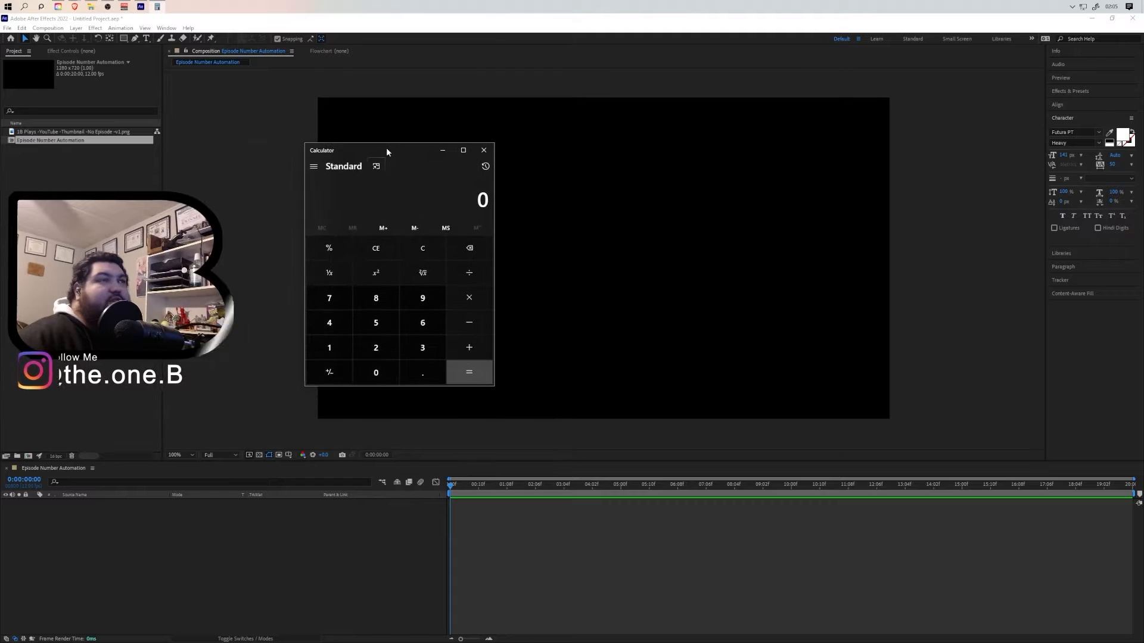
click(383, 350)
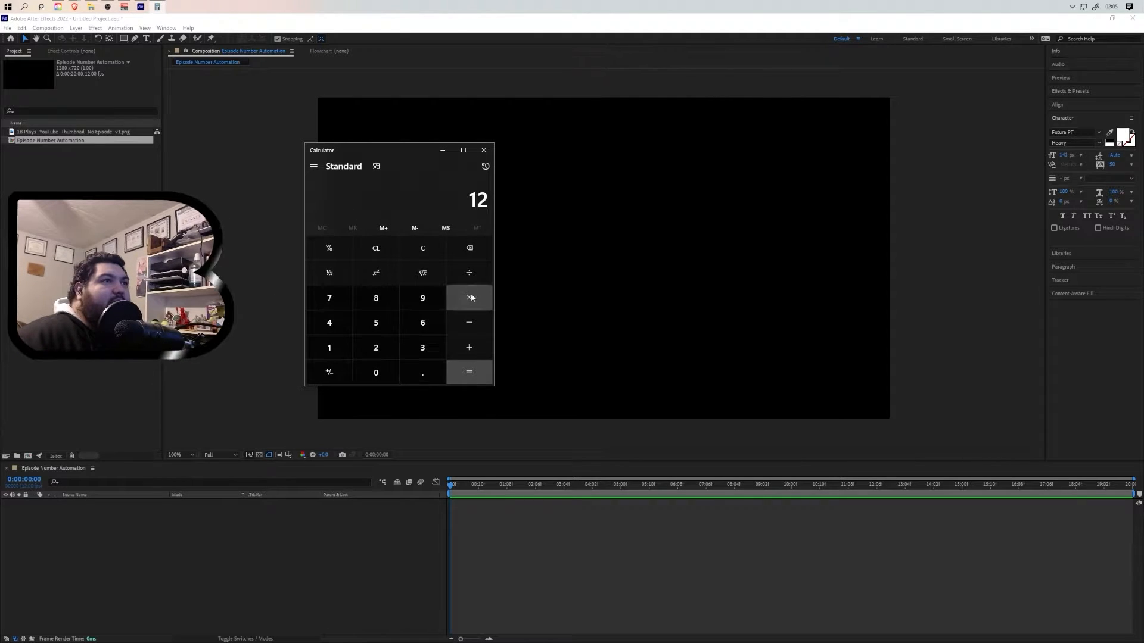
click(376, 348)
click(376, 372)
click(469, 372)
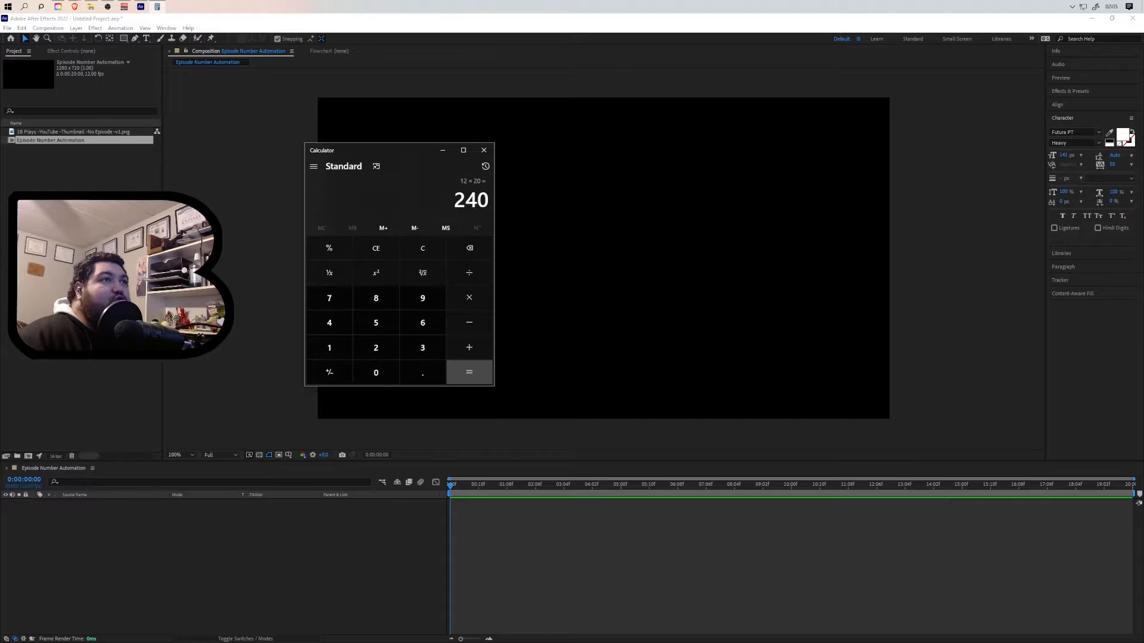
click(483, 151)
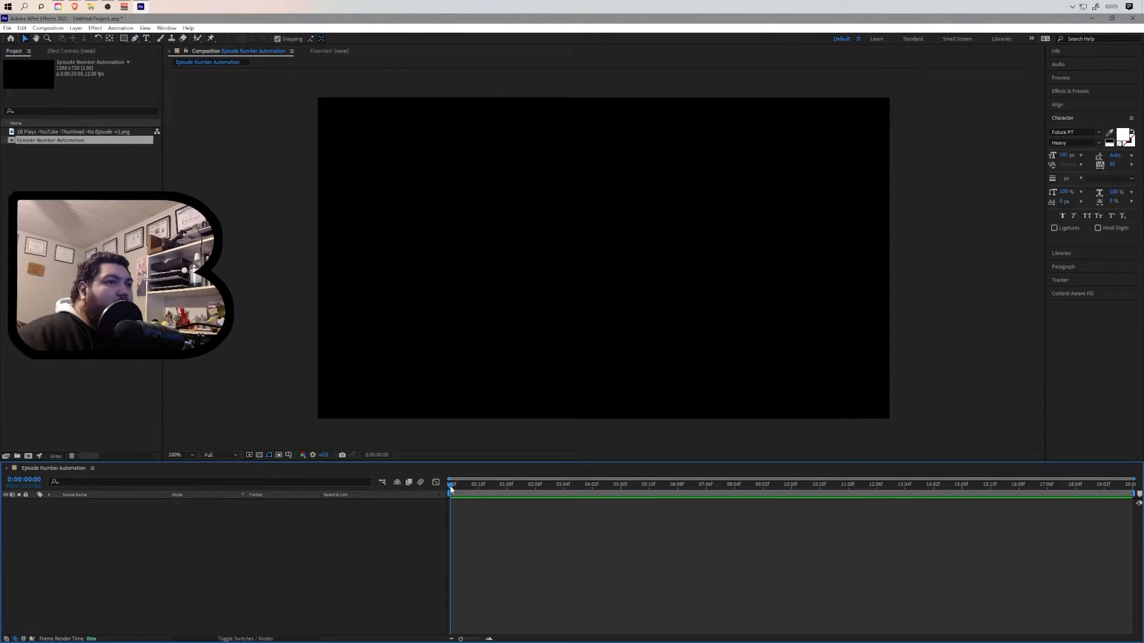
Step: Add the 1B Plays No Episode v1 thumbnail PNG to the Episode Number Automation composition
drag(458, 489, 410, 485)
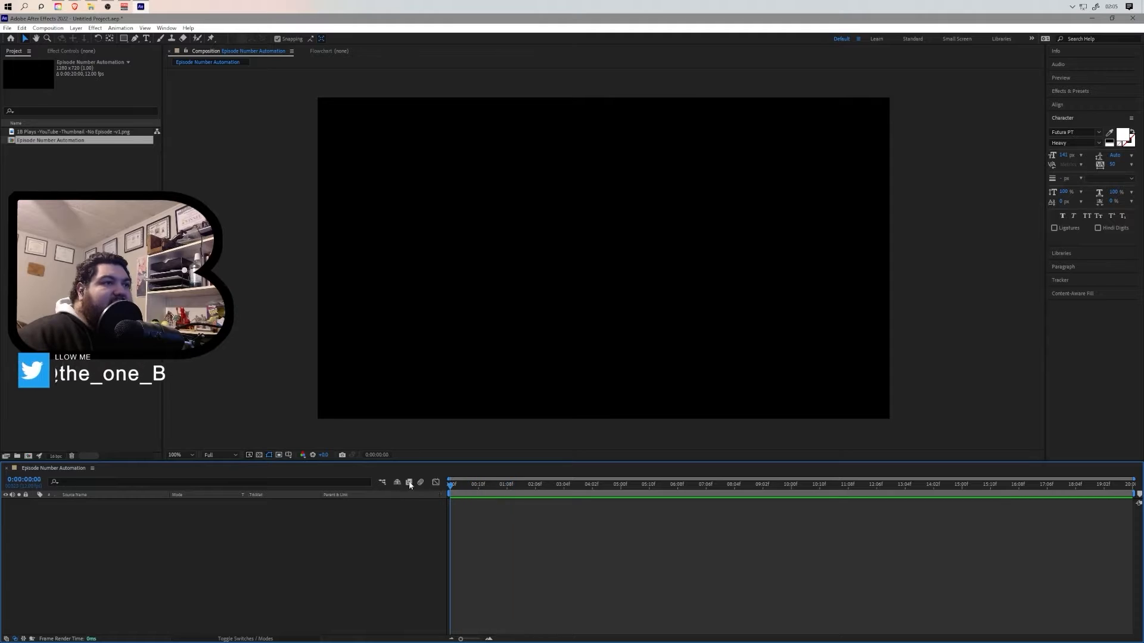
click(60, 133)
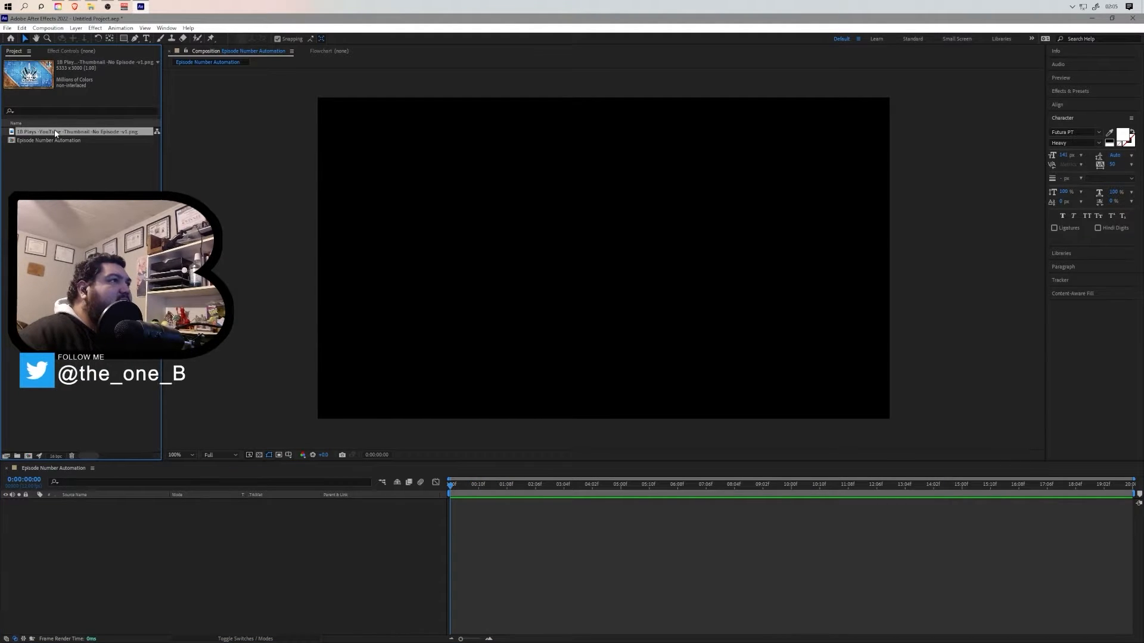
drag(56, 133, 149, 569)
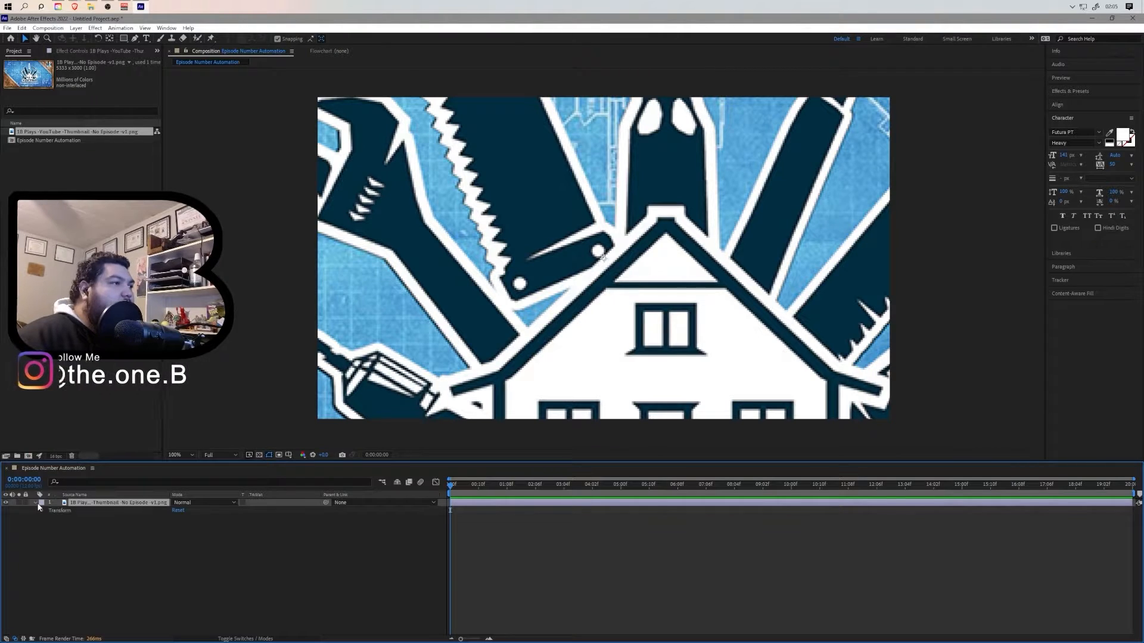
Step: Scale the thumbnail layer to 24% to fit the frame and lock the layer
click(41, 510)
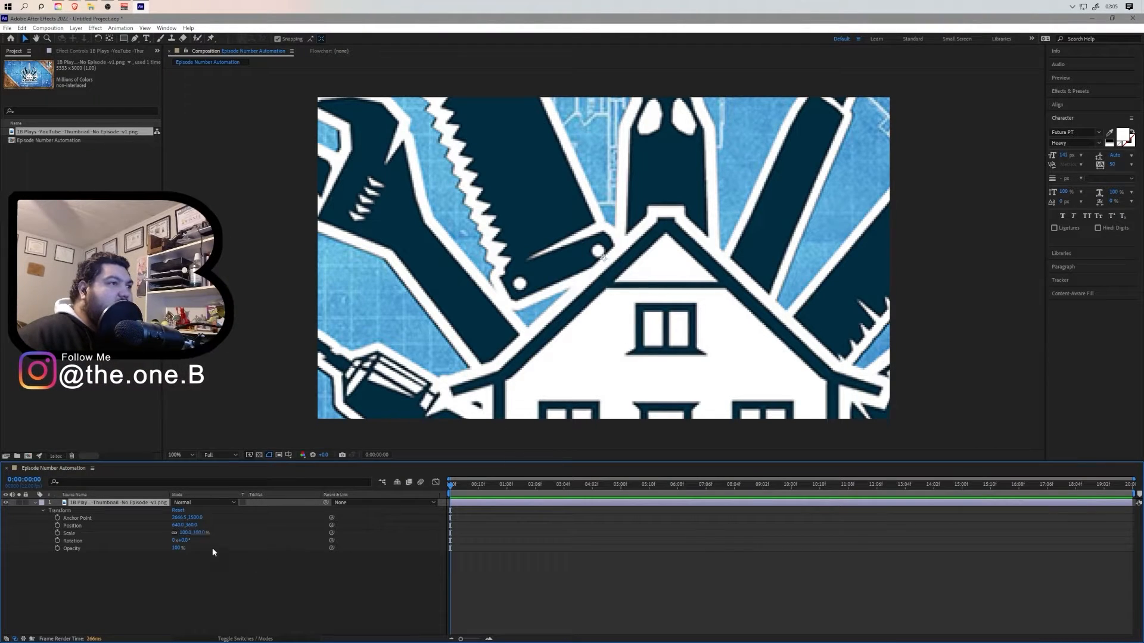
click(185, 533)
text(2)
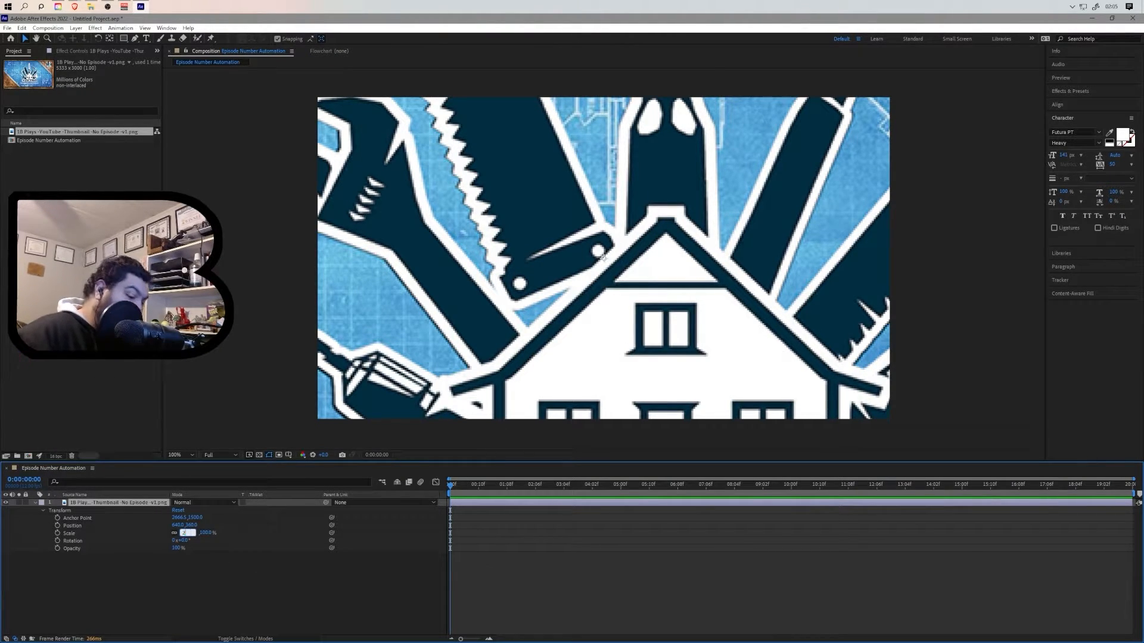
text(4)
key(Return)
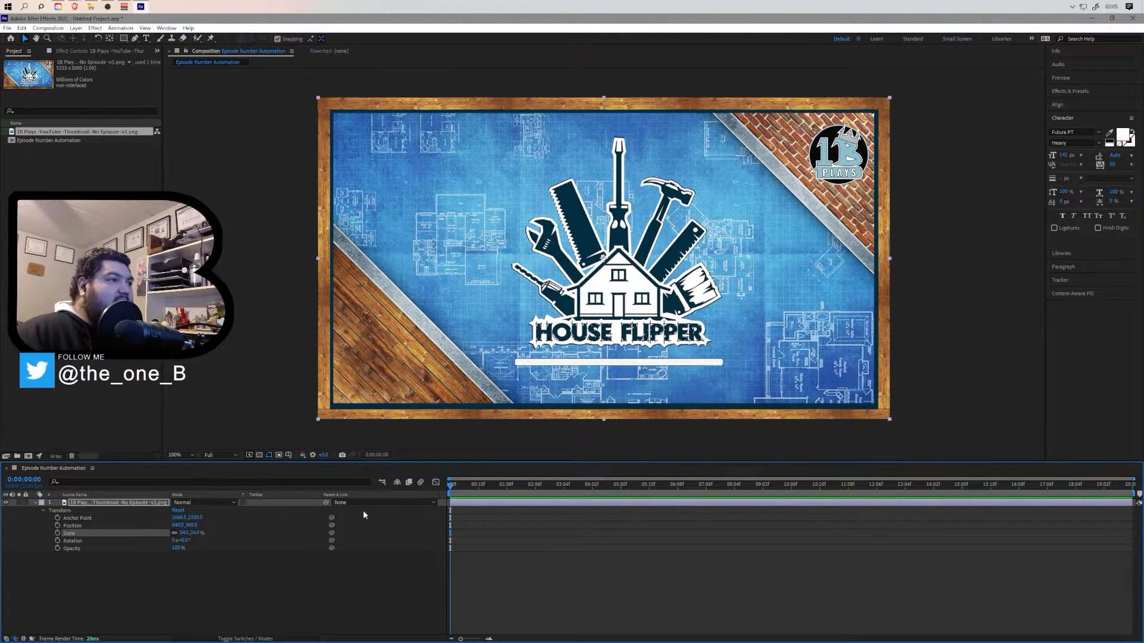
click(238, 582)
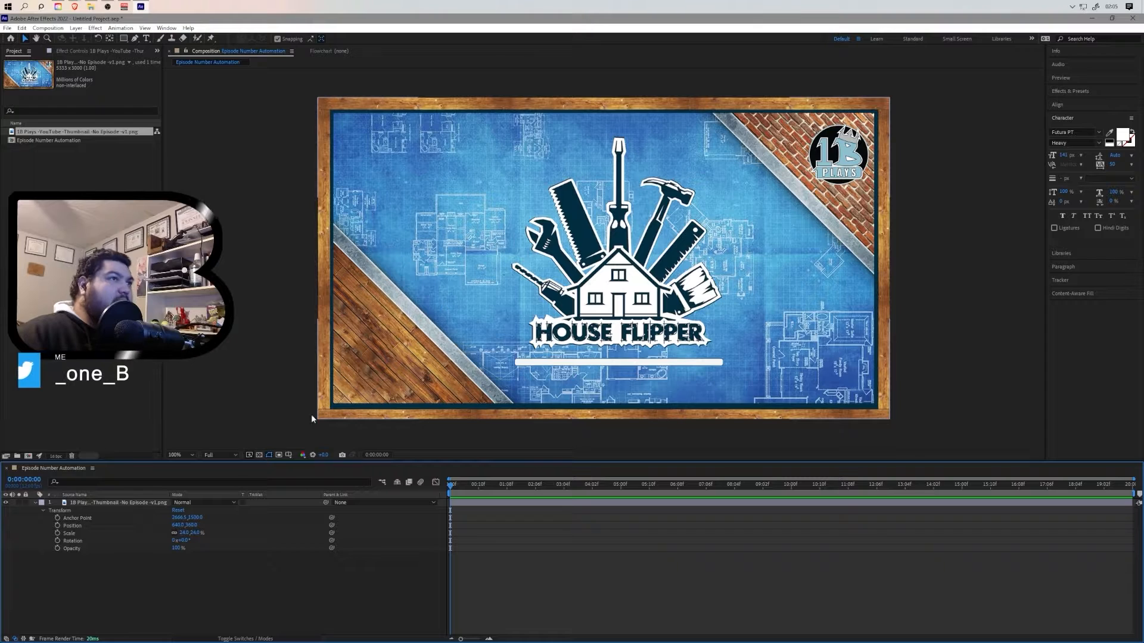
click(34, 503)
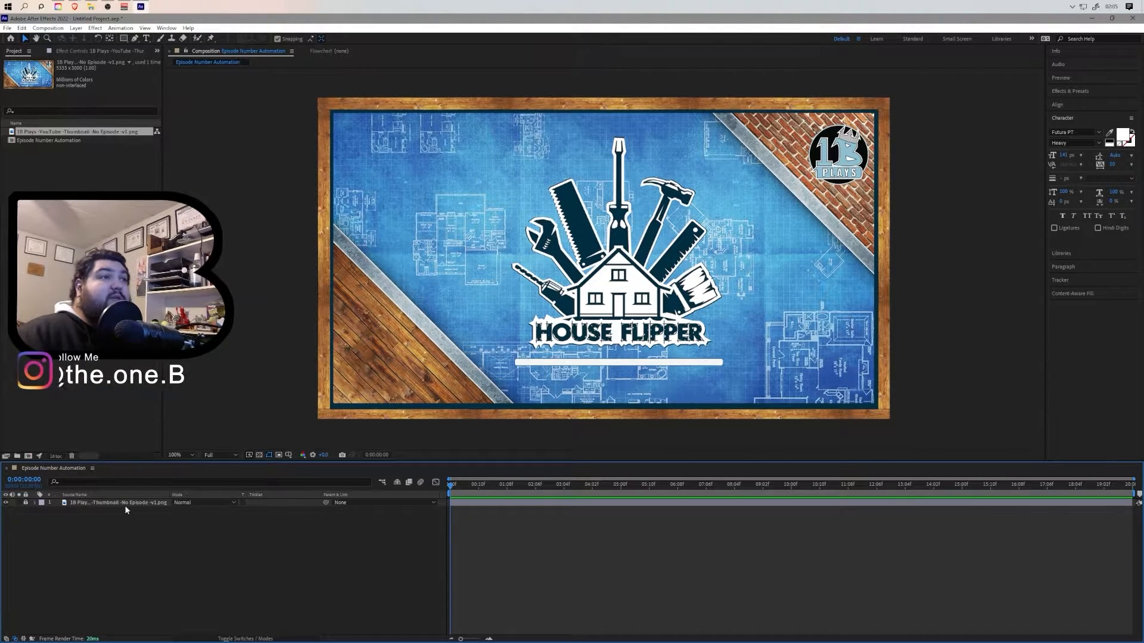
Step: Create a text layer above the thumbnail reading "EPISODE"
right_click(137, 555)
mouse_move(179, 445)
click(287, 462)
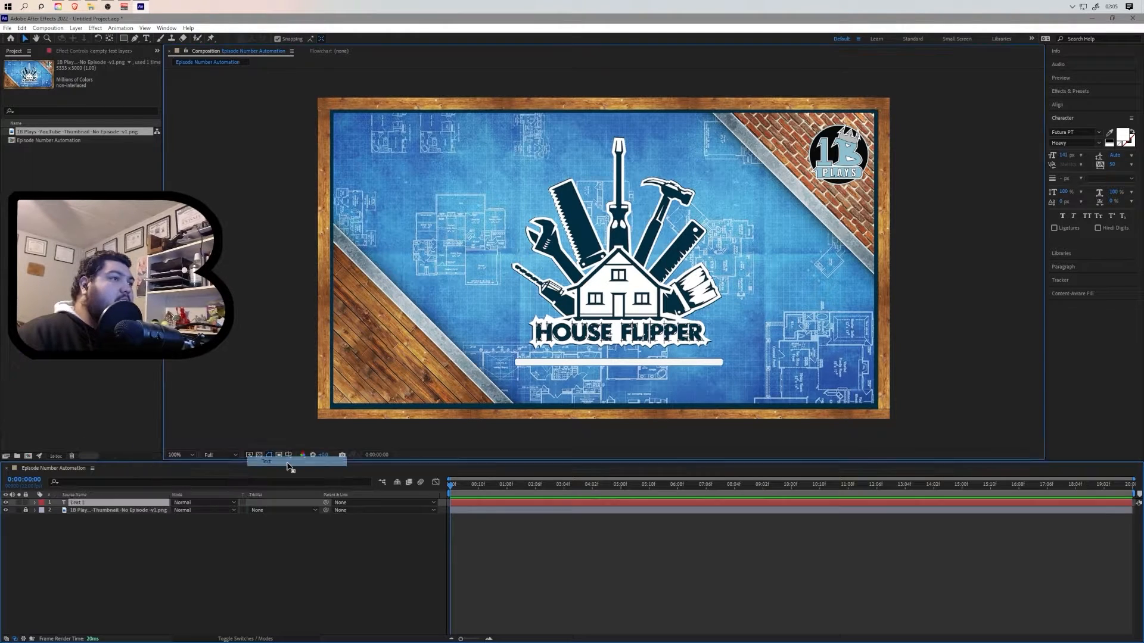
text(EPISODE)
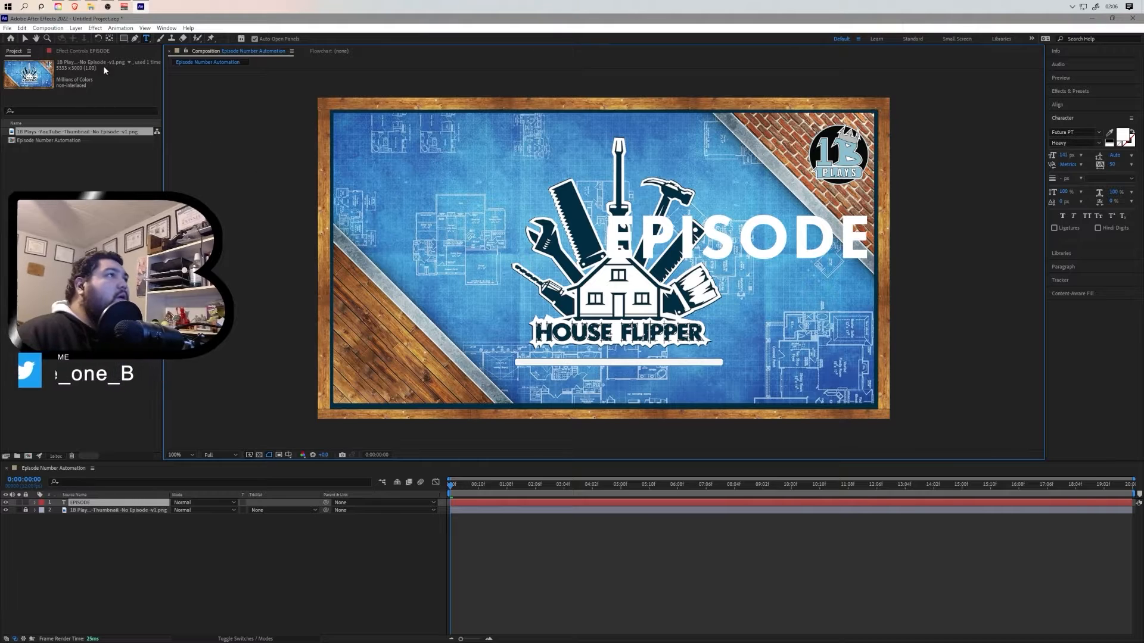
Step: Reduce the EPISODE text's font size to 111 px and add a black 10 px stroke
click(35, 503)
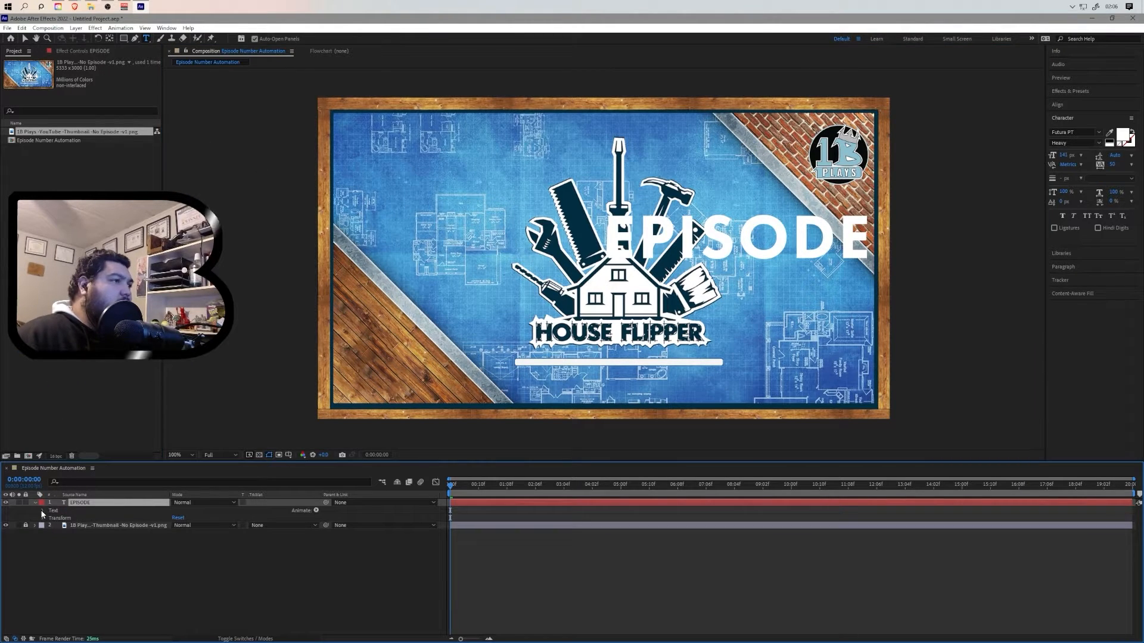
click(41, 511)
click(41, 511)
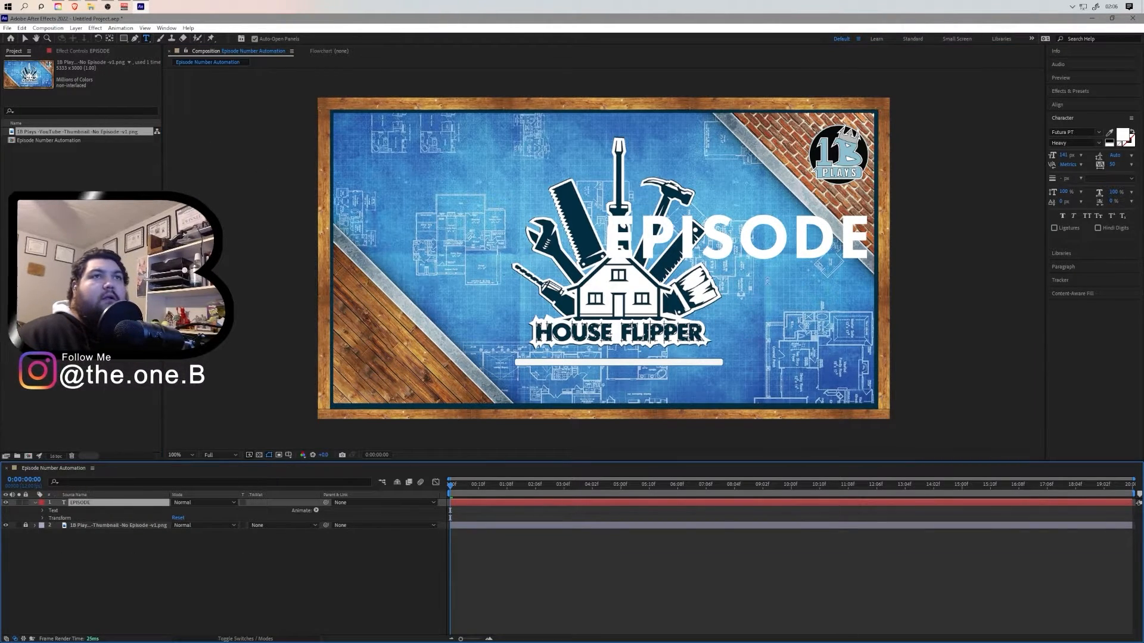
double_click(767, 277)
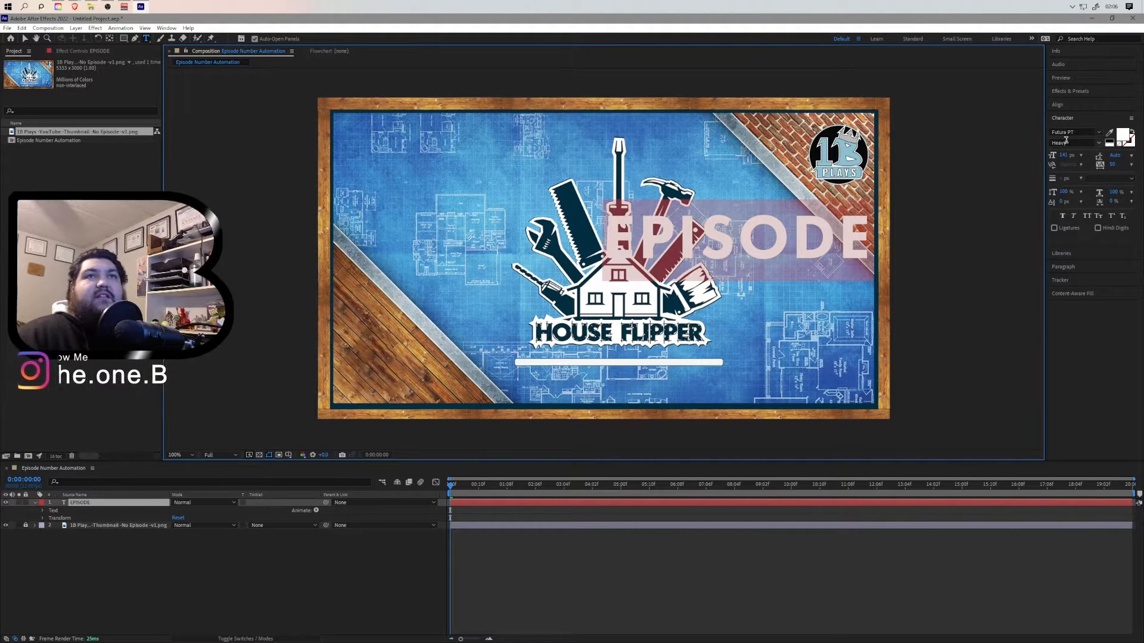
drag(1064, 155, 1053, 156)
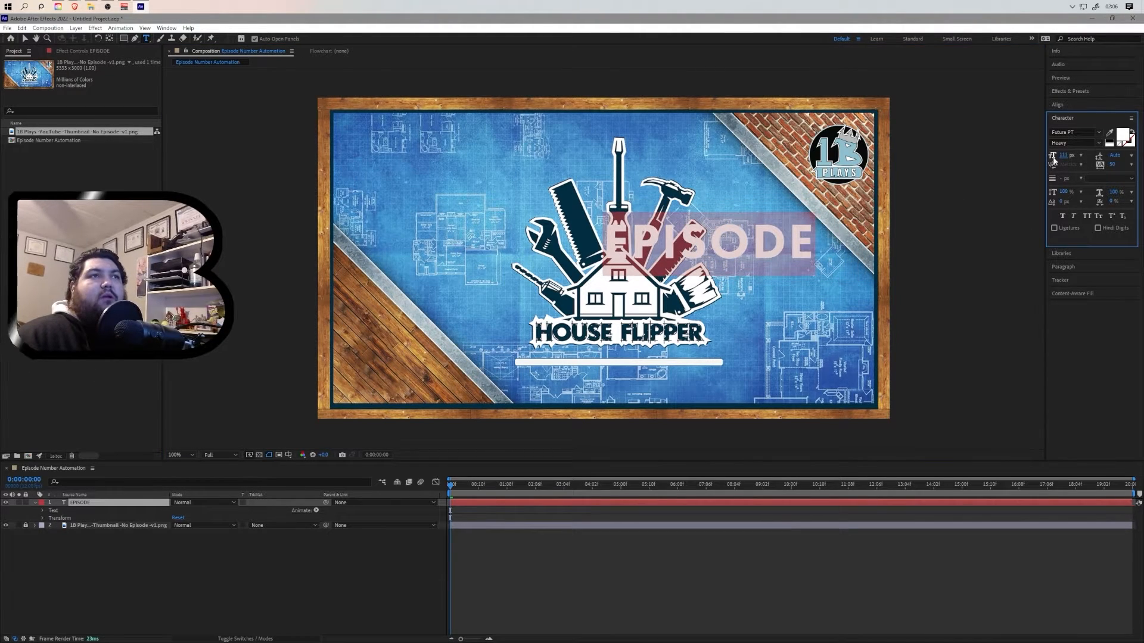
click(1128, 143)
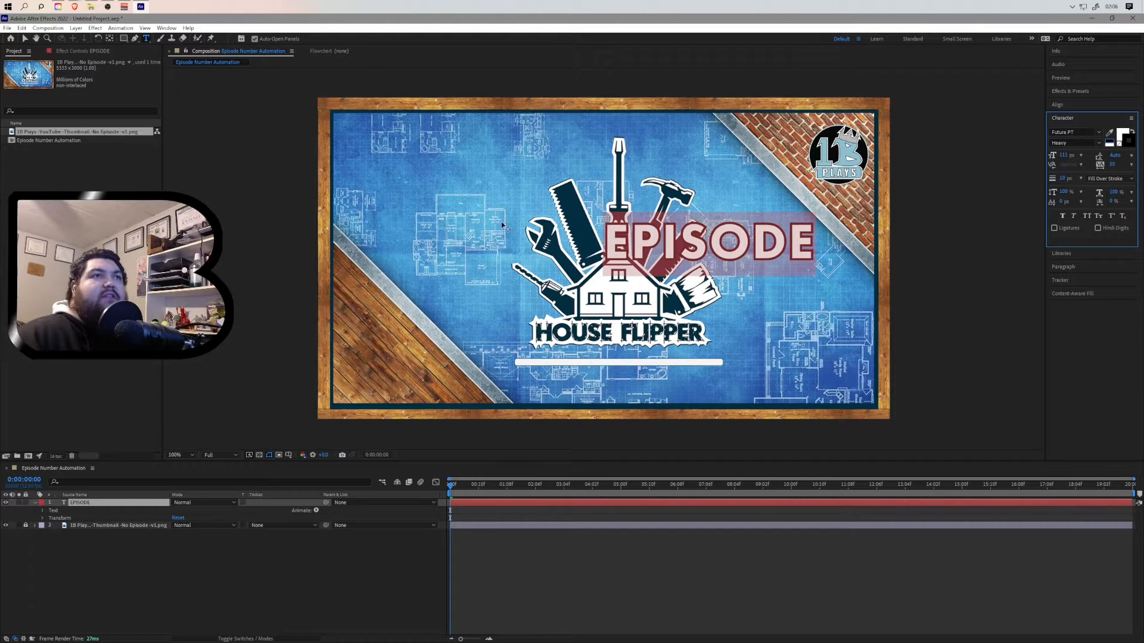
Step: Rotate the EPISODE text about 90° counter-clockwise and position it at about 139, 674 in the thumbnail's lower-left corner
click(43, 518)
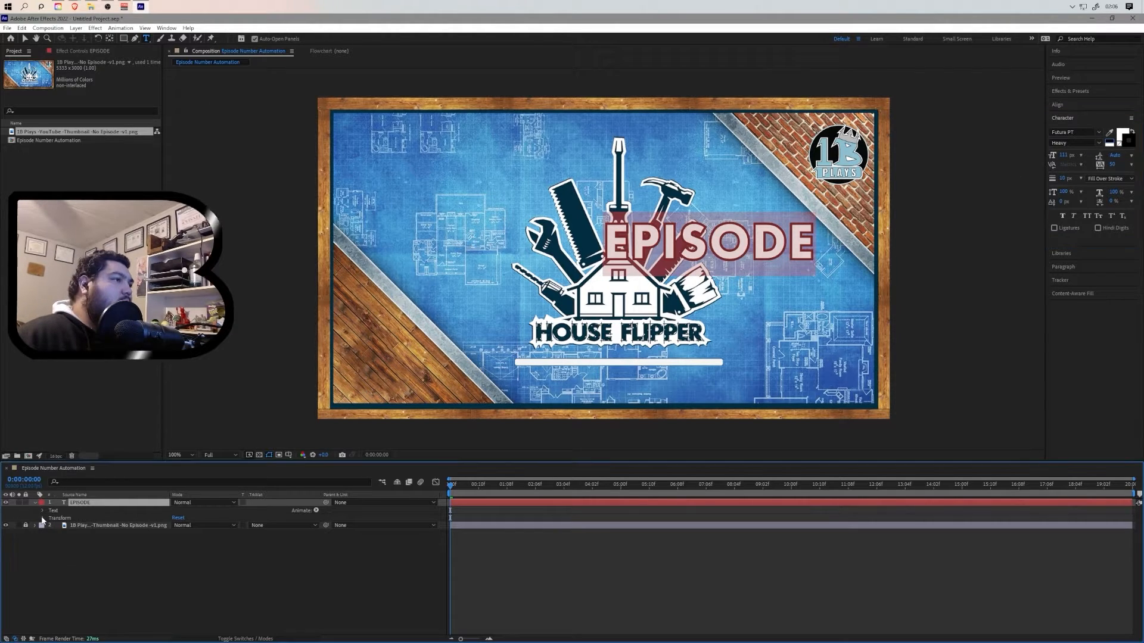
drag(179, 533, 94, 530)
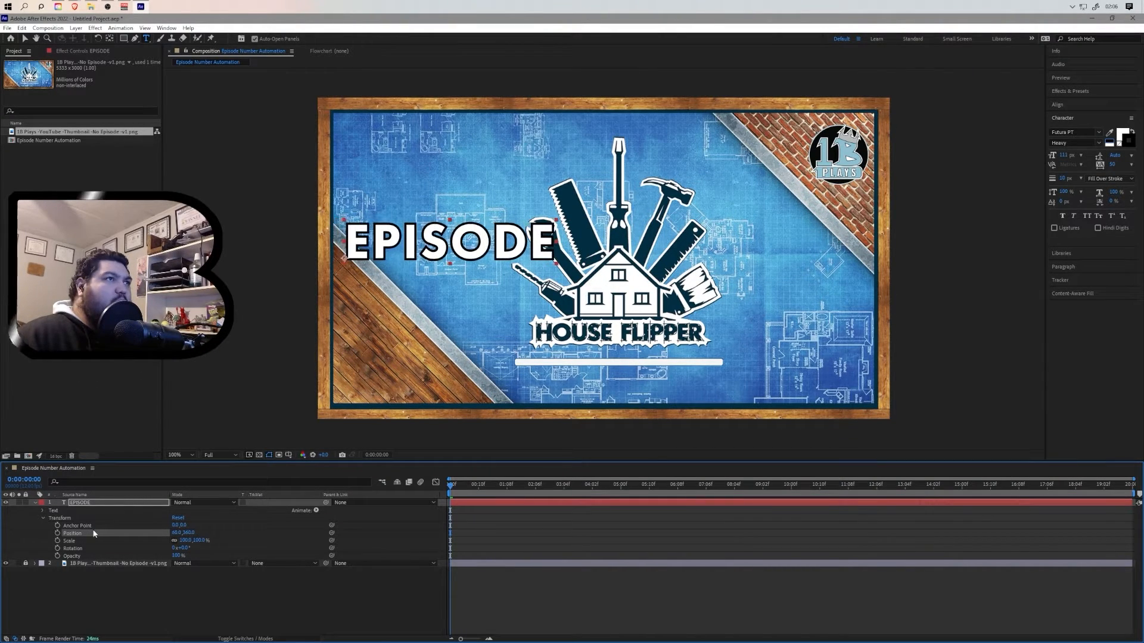
click(35, 503)
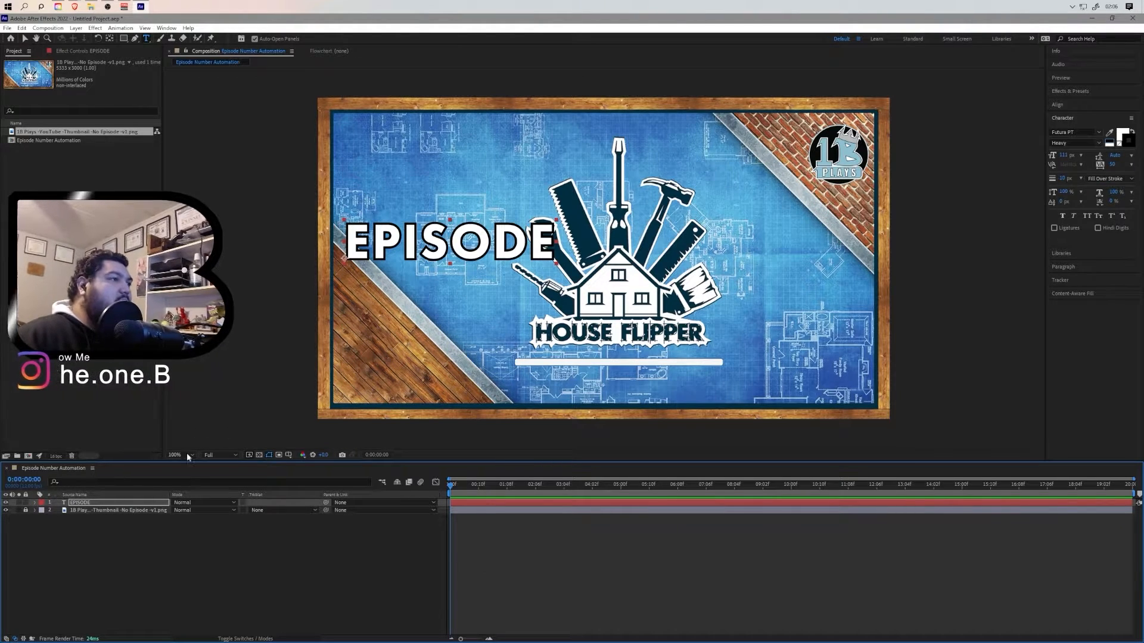
click(36, 504)
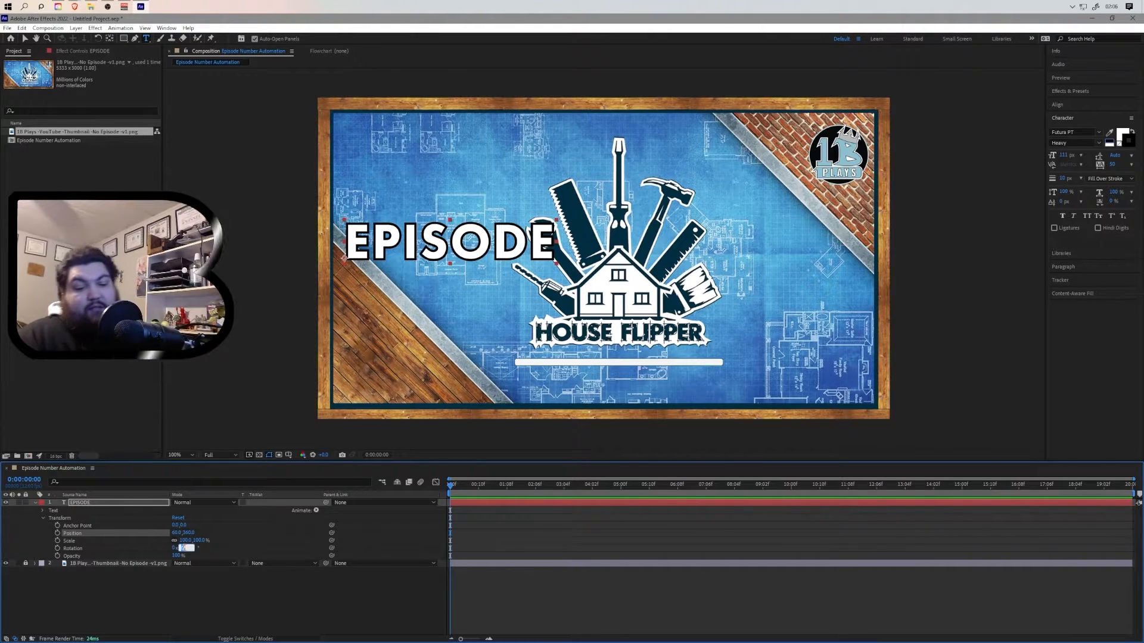
key(Return)
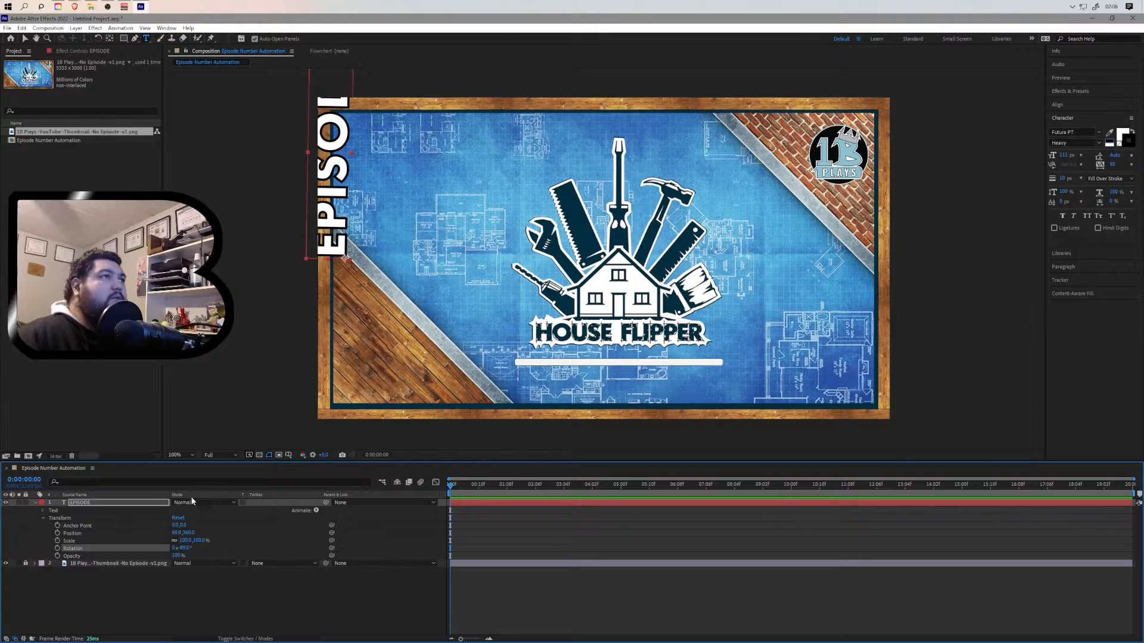
drag(176, 533, 340, 528)
Step: Set the EPISODE text's font size to 30 px and remove its stroke
double_click(357, 311)
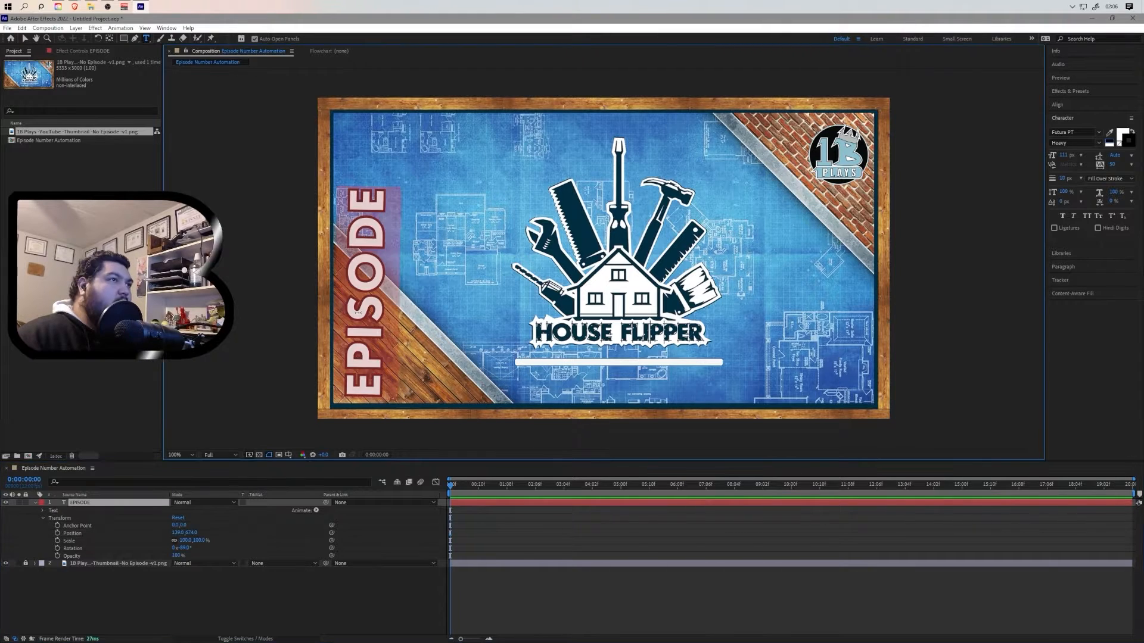
click(1064, 154)
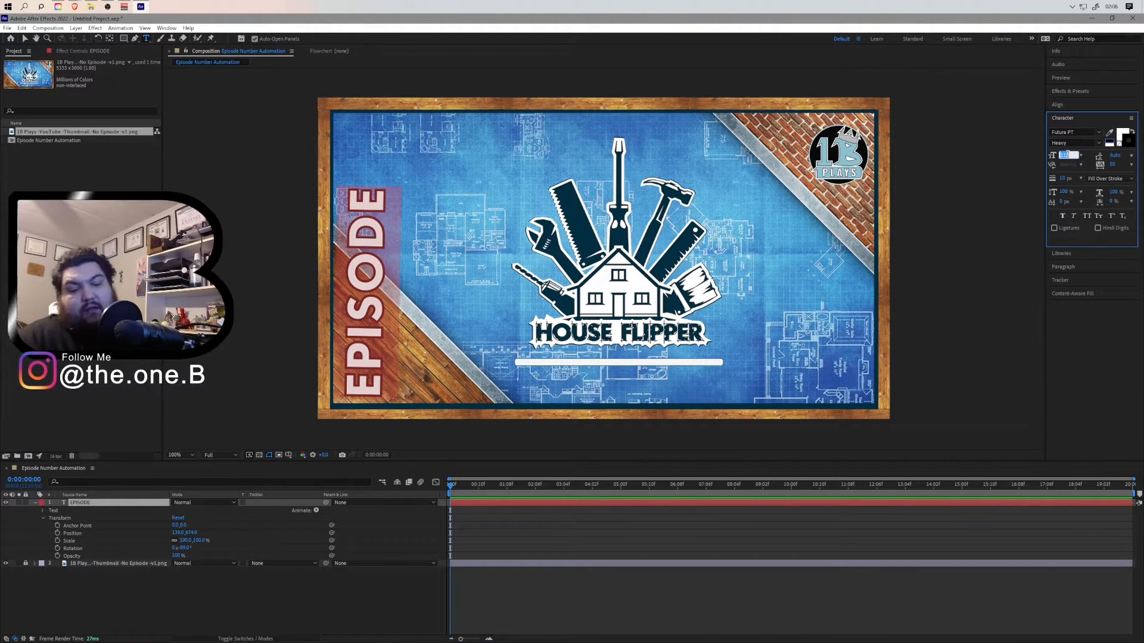
text(30)
key(Return)
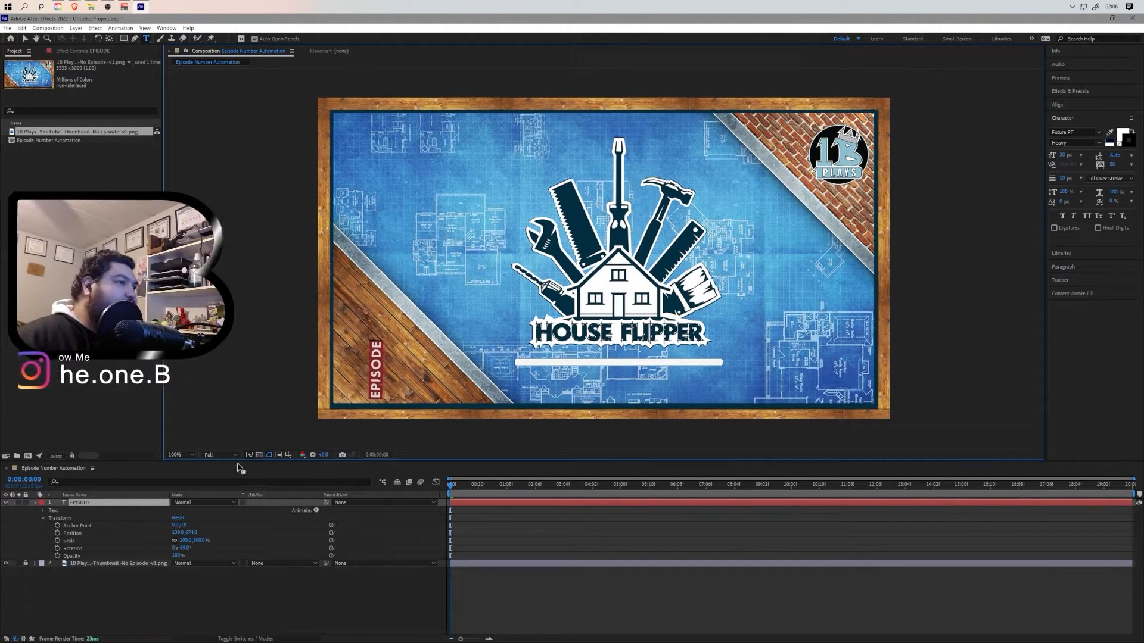
click(1121, 146)
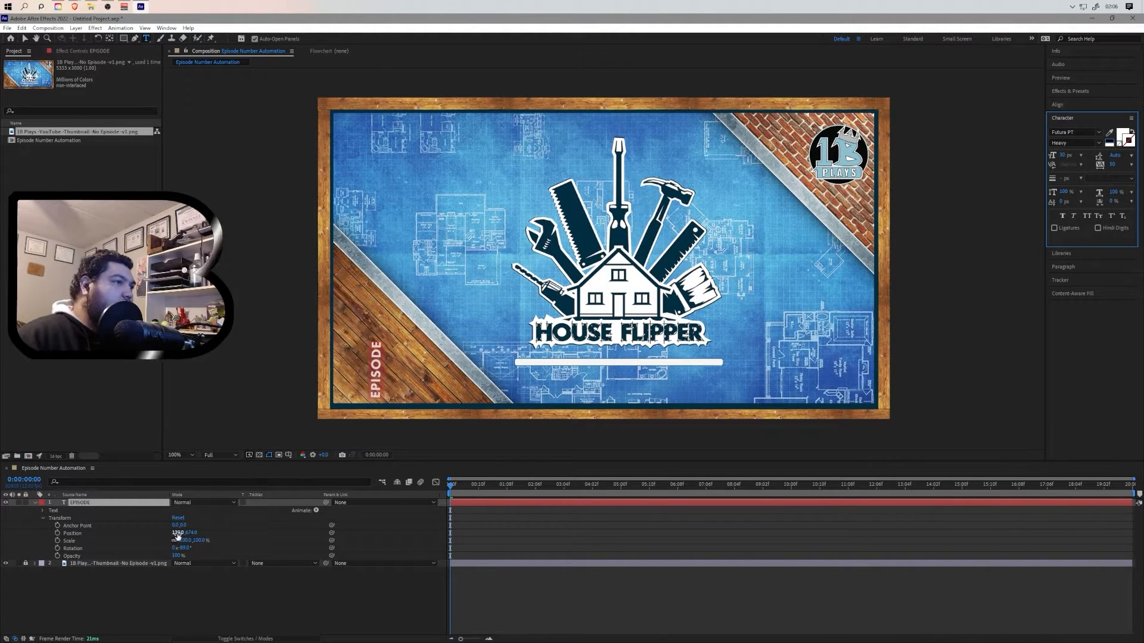
Step: Shift the vertical EPISODE text to X position 78, beside the thumbnail's left inner border
drag(177, 534, 150, 534)
click(194, 616)
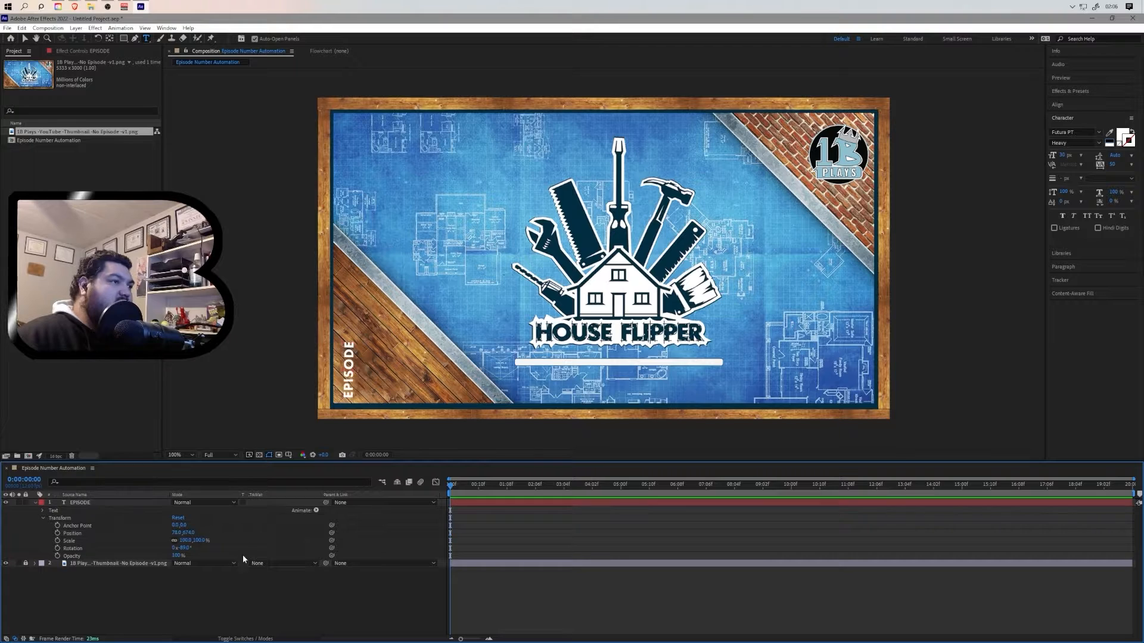
Step: Add a text box to the right of the vertical EPISODE text and enter the number 1
drag(361, 343, 531, 405)
text(1)
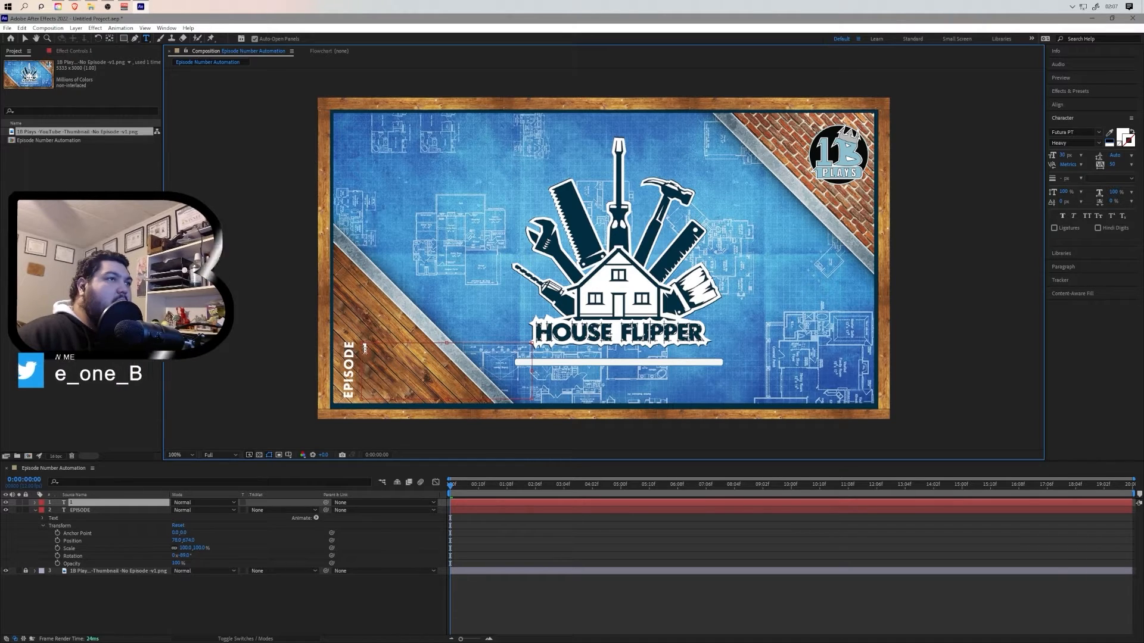
Step: Enlarge the episode number 1 until it is nearly as tall as the vertical EPISODE label beside it
drag(1064, 155, 1128, 161)
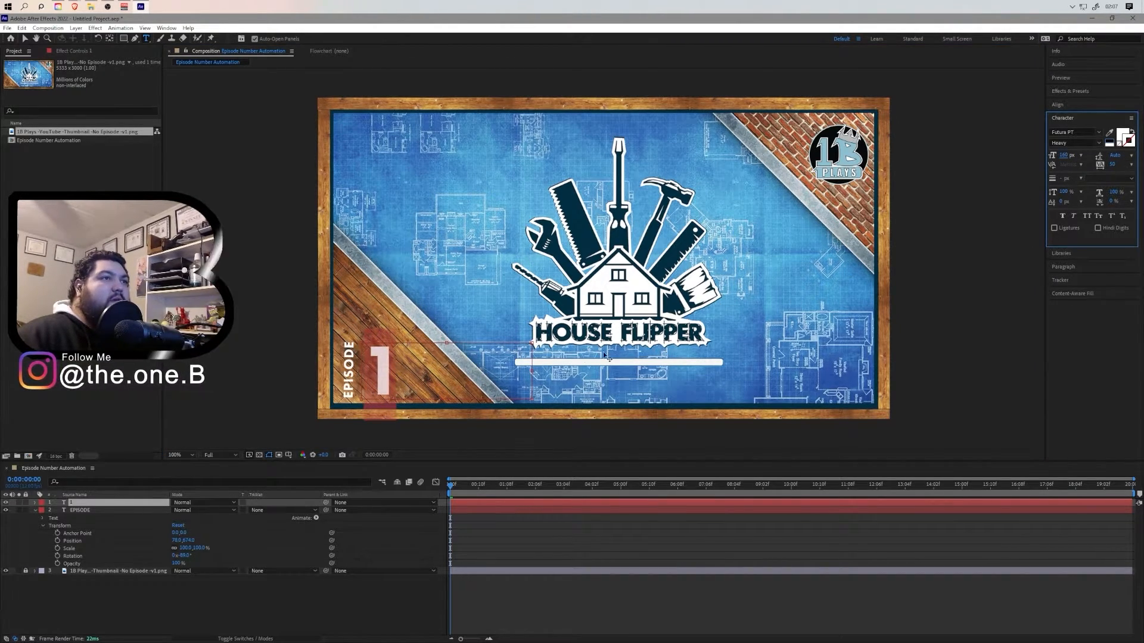
click(230, 591)
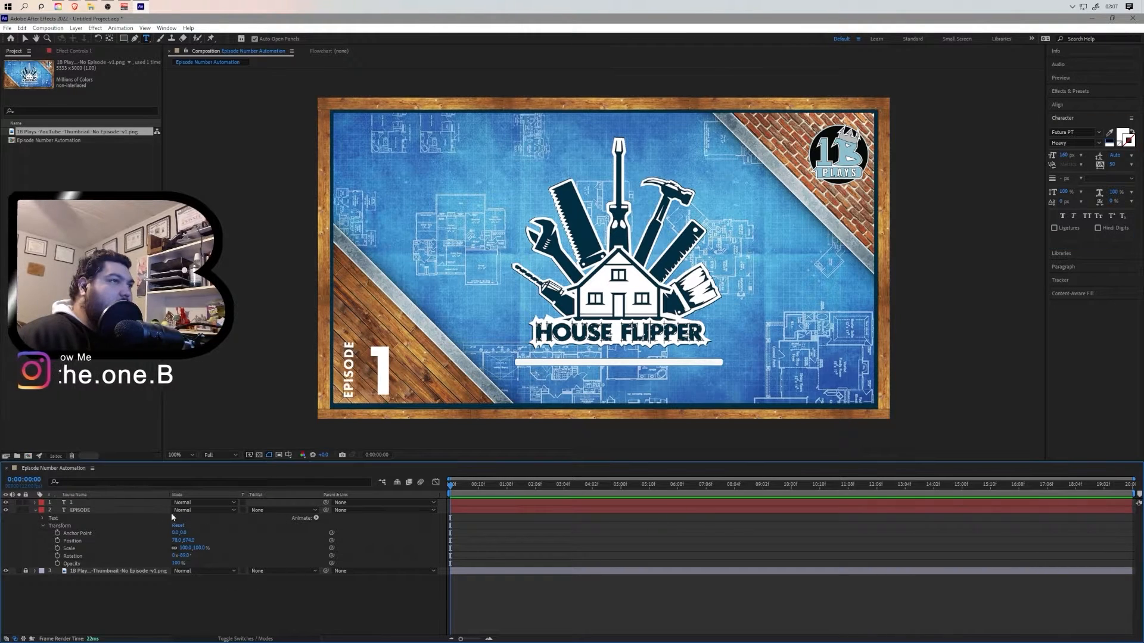
click(35, 510)
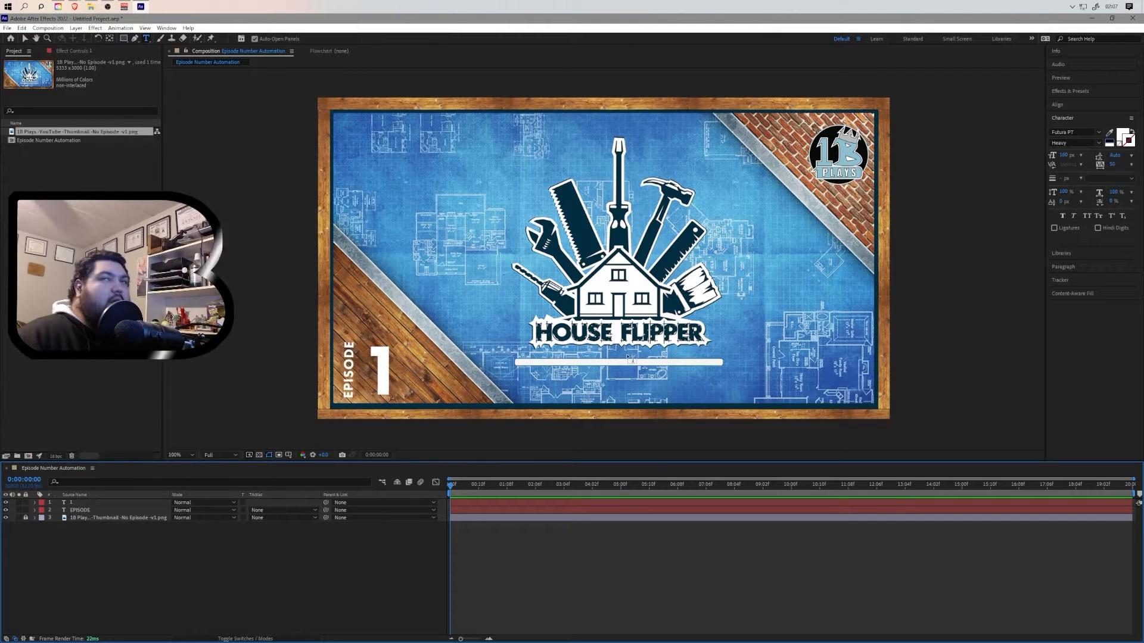
Step: Find the Slider Control effect by searching for slider and apply it to the number 1 text layer
click(1066, 90)
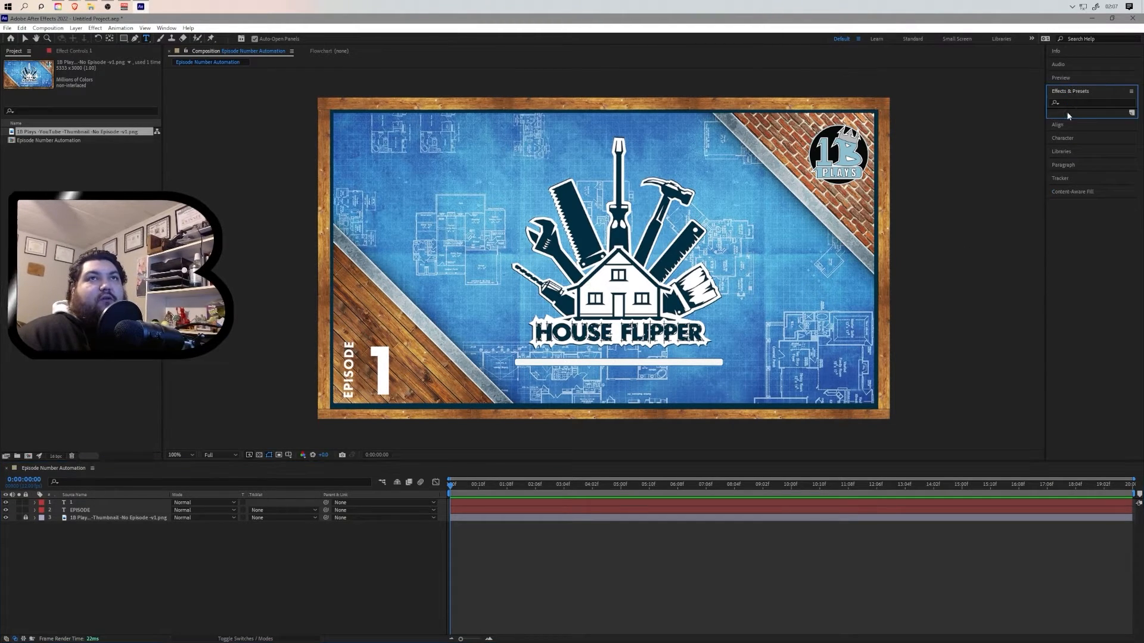
text(sli)
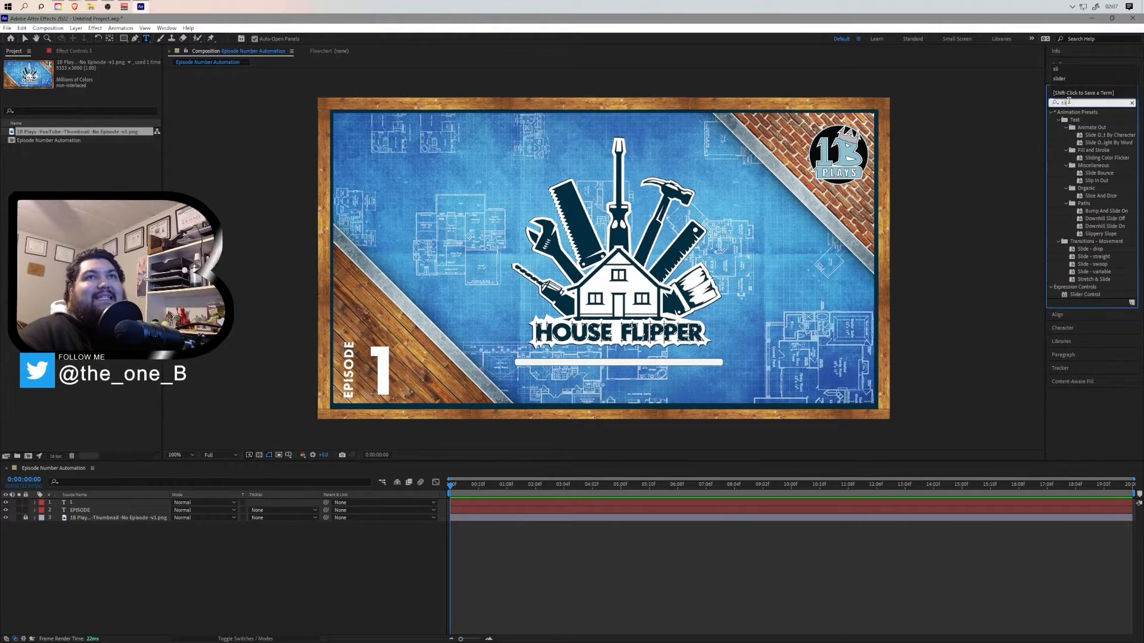
text(de contr)
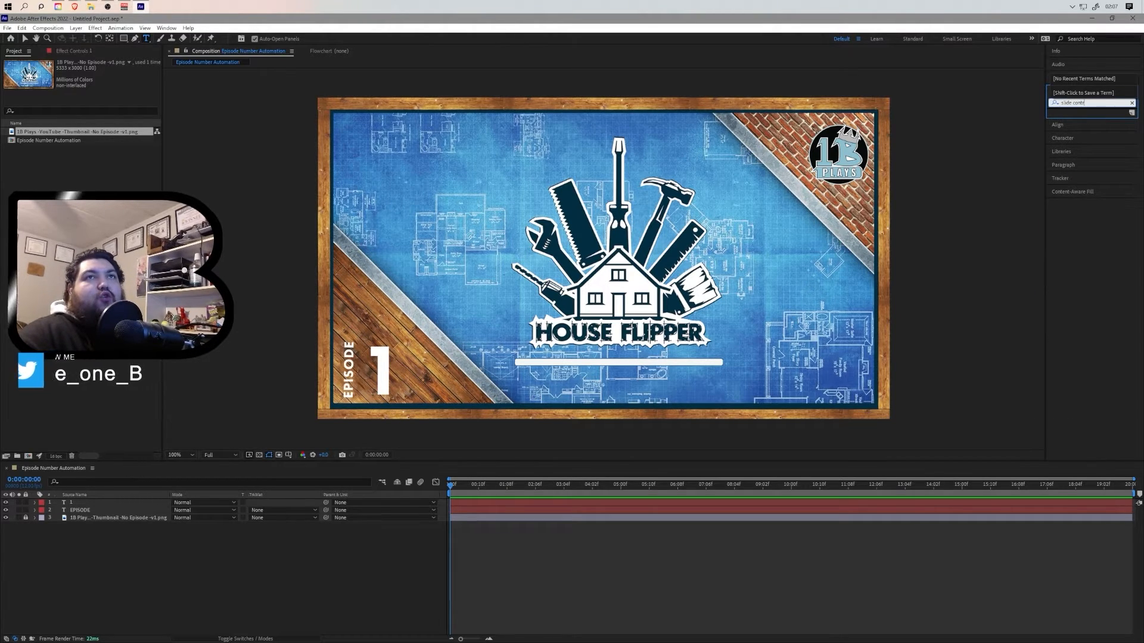
key(BackSpace)
key(BackSpace)
key(BackSpace)
key(BackSpace)
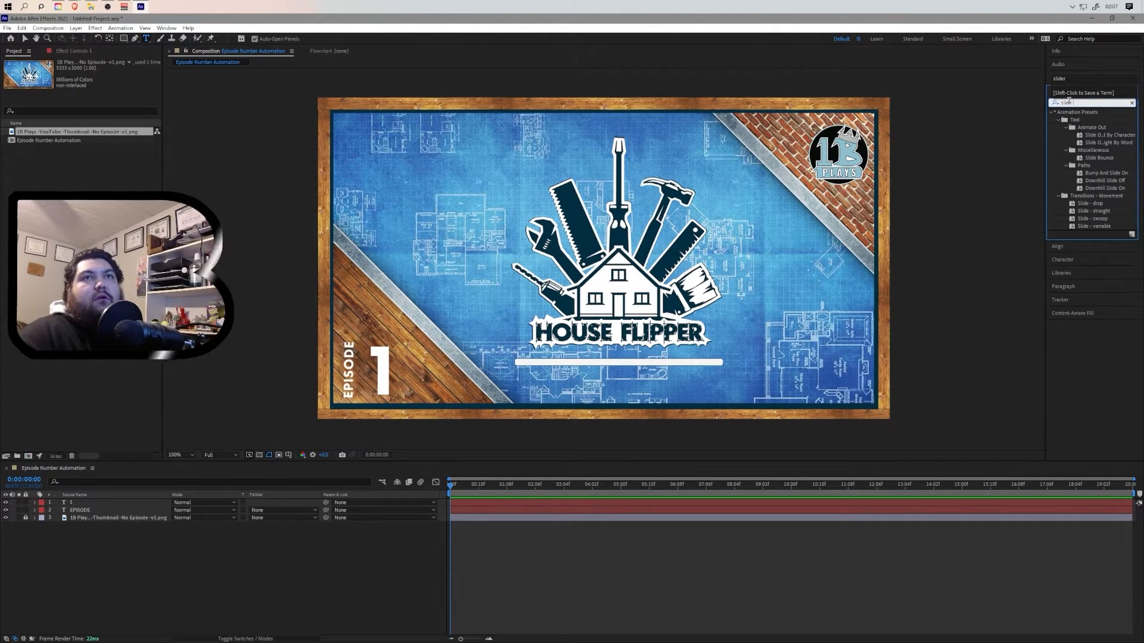
text(r)
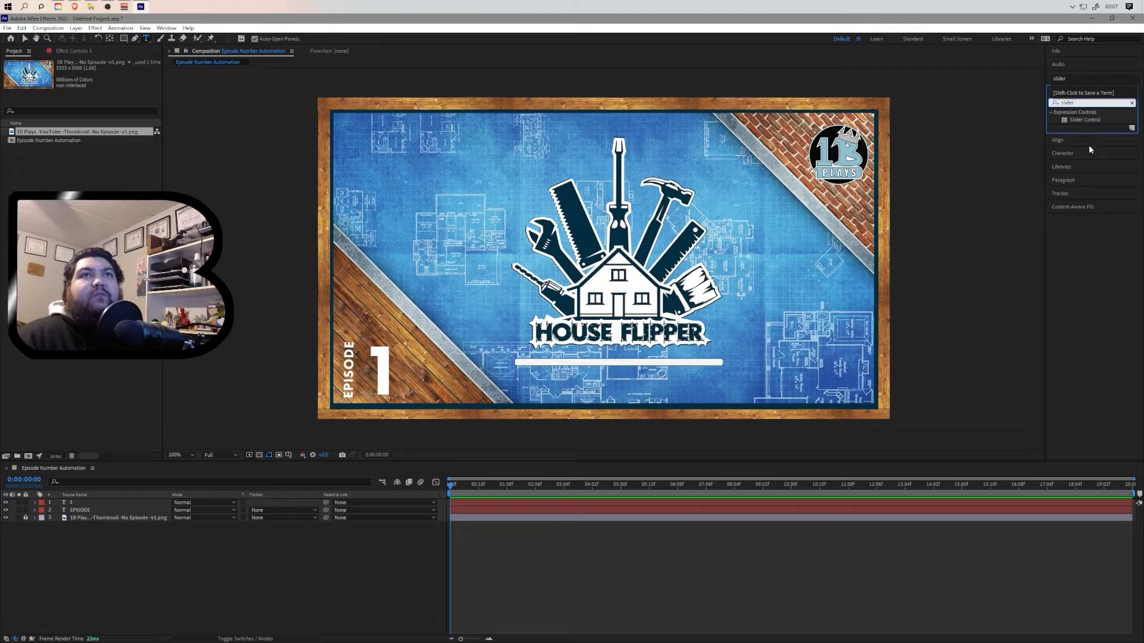
drag(1084, 120, 73, 505)
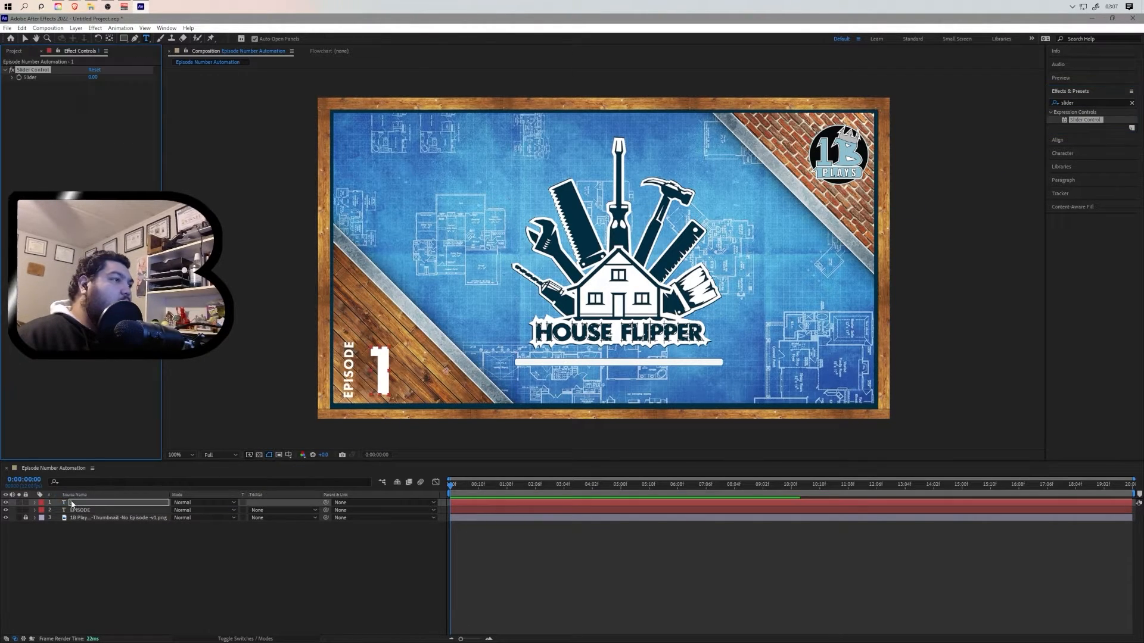
Step: Add an expression to the number layer's Source Text that links it to the Slider property of its Slider Control
click(34, 503)
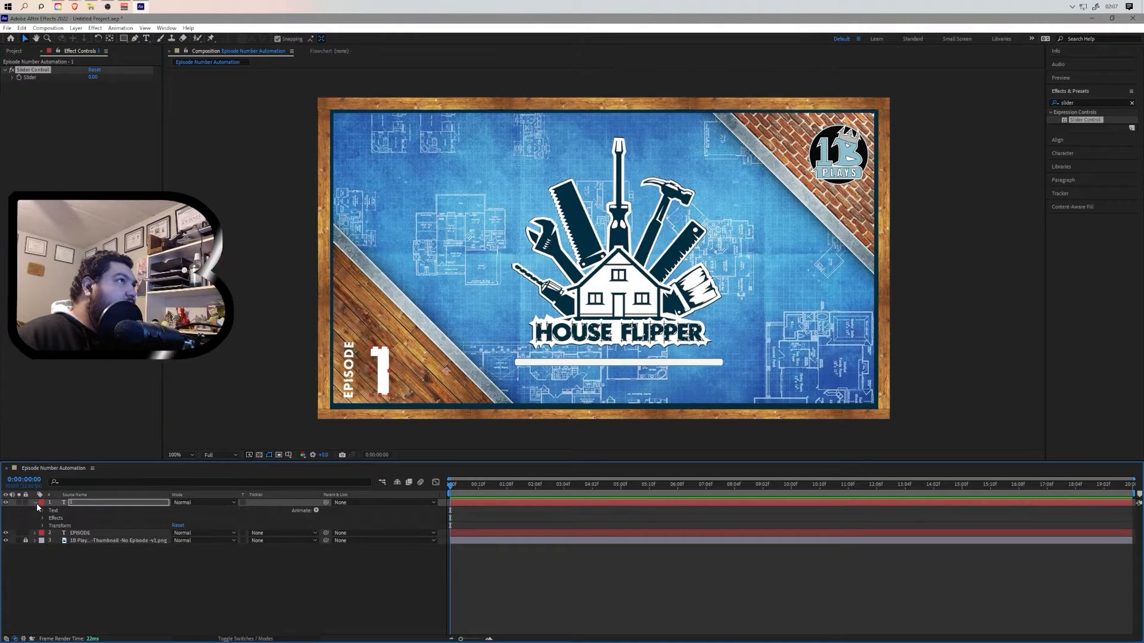
click(43, 511)
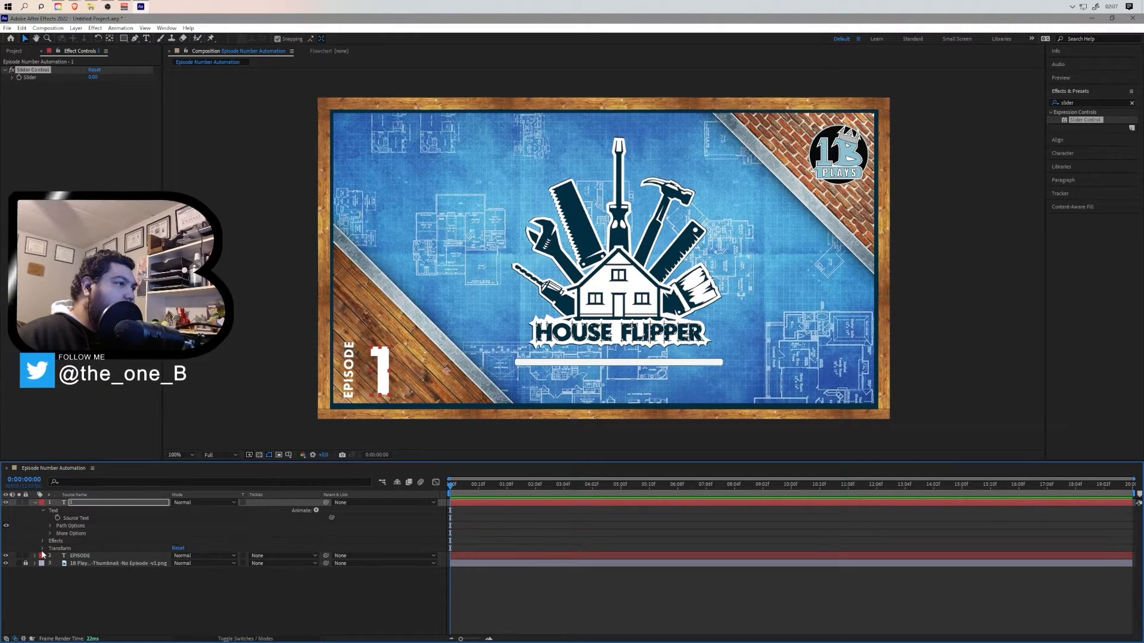
click(43, 540)
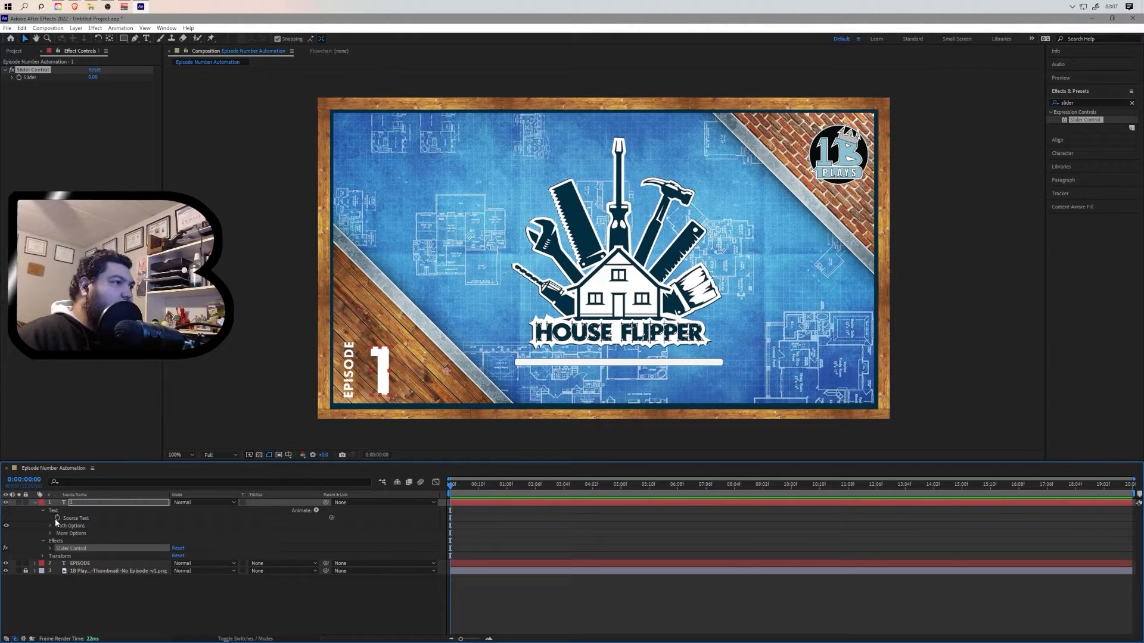
click(51, 548)
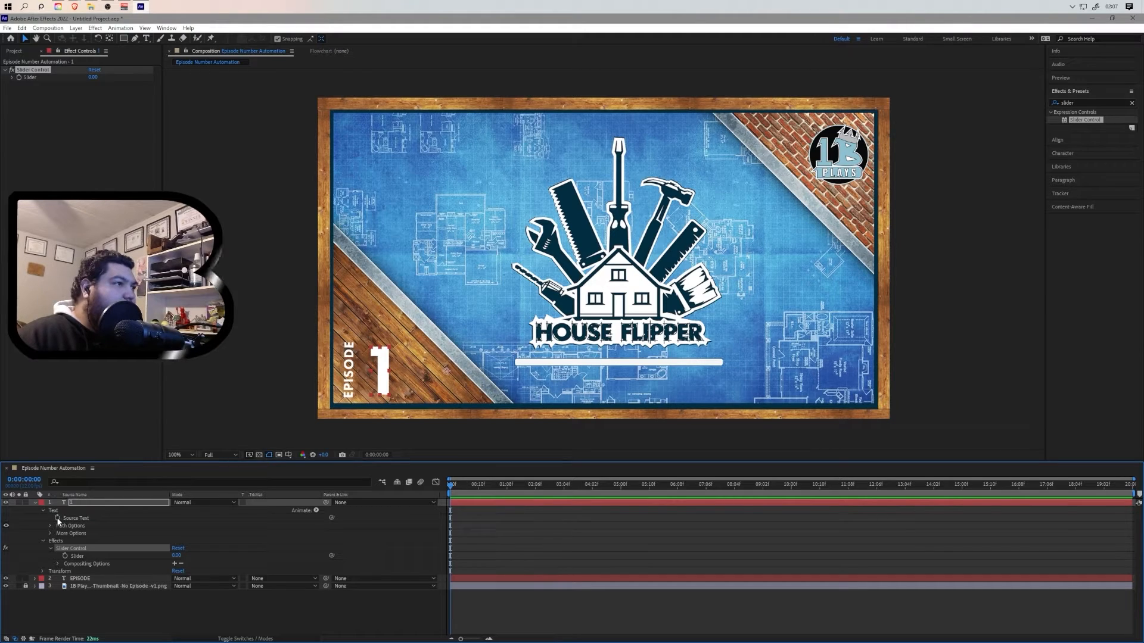
alt+click(58, 518)
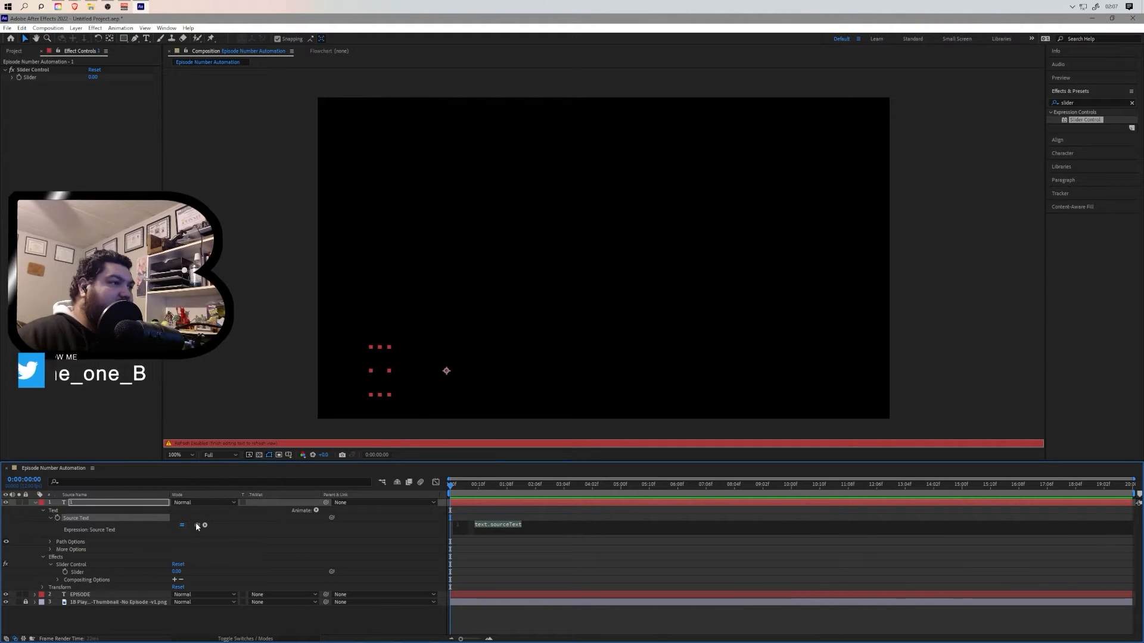
drag(144, 556, 76, 572)
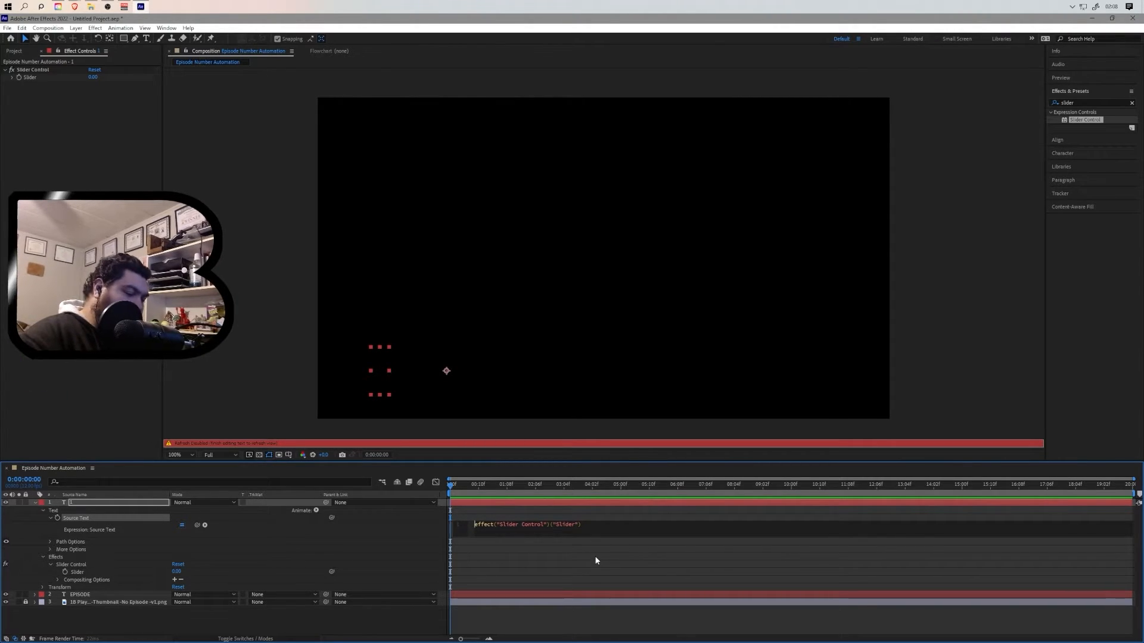
Step: Wrap the Source Text expression in a rounding function so it reads Math.round(effect("Slider Control")("Slider"))
text(M)
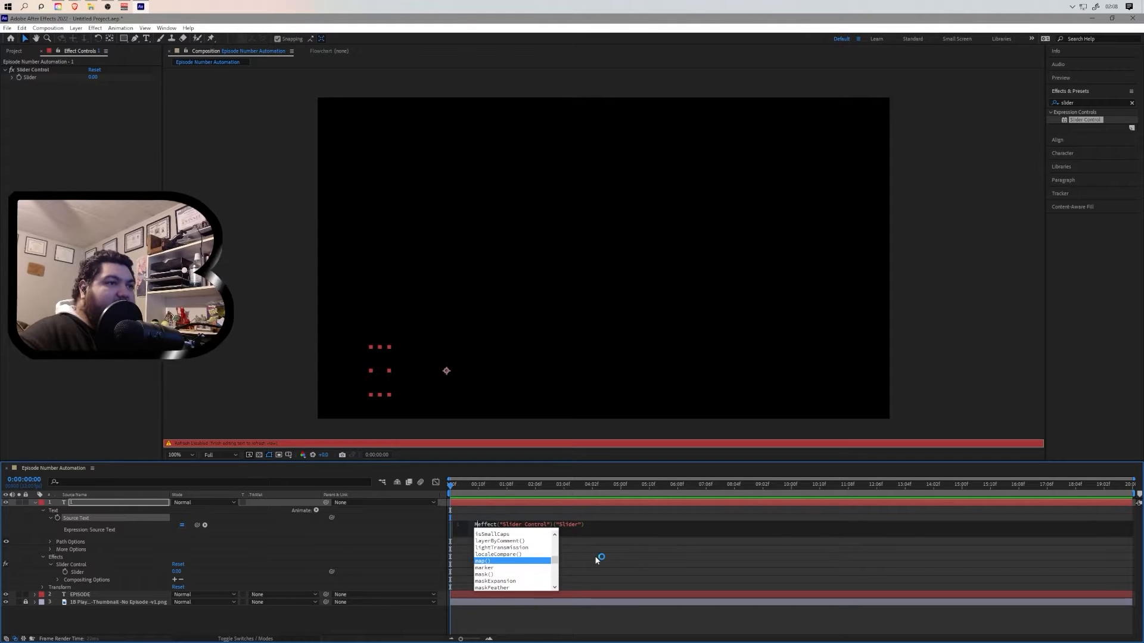
text(ath.)
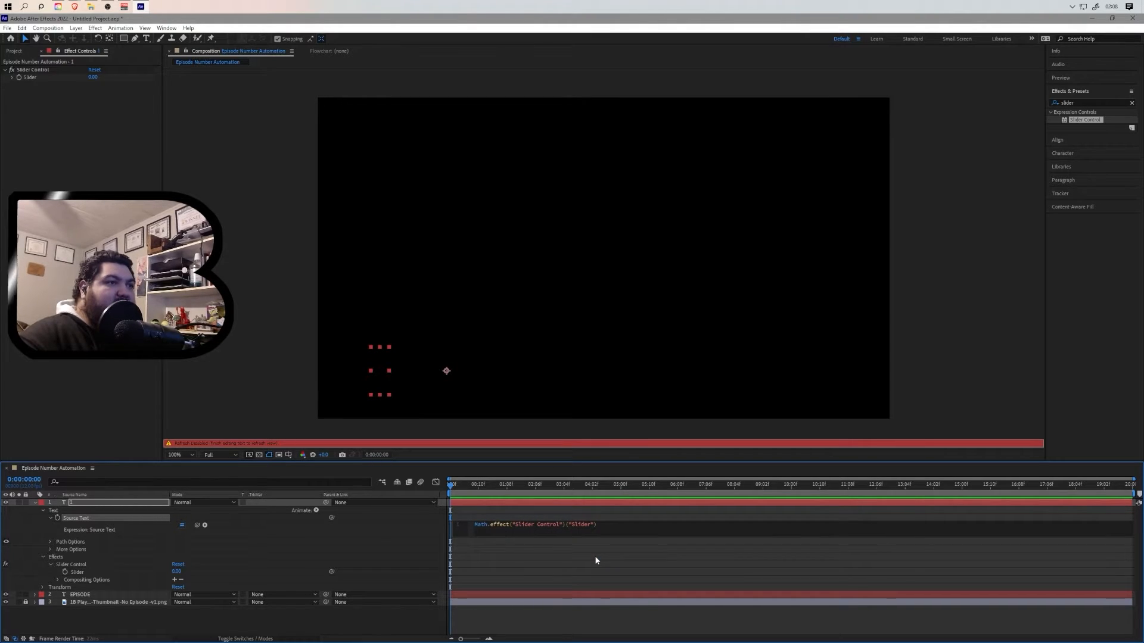
text(round()
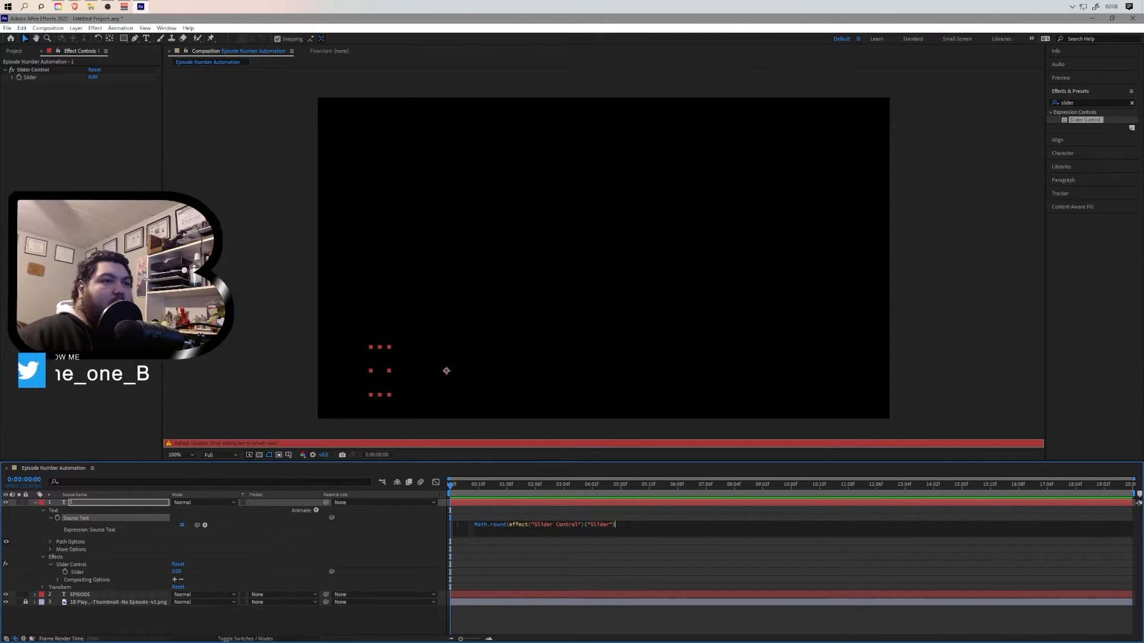
click(618, 524)
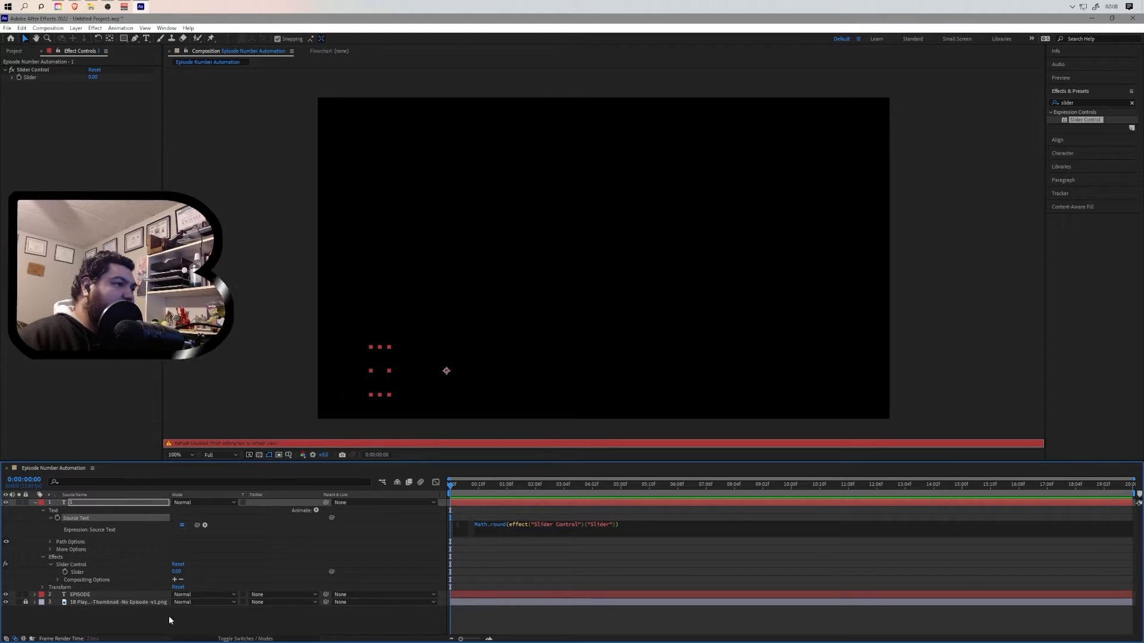
click(211, 620)
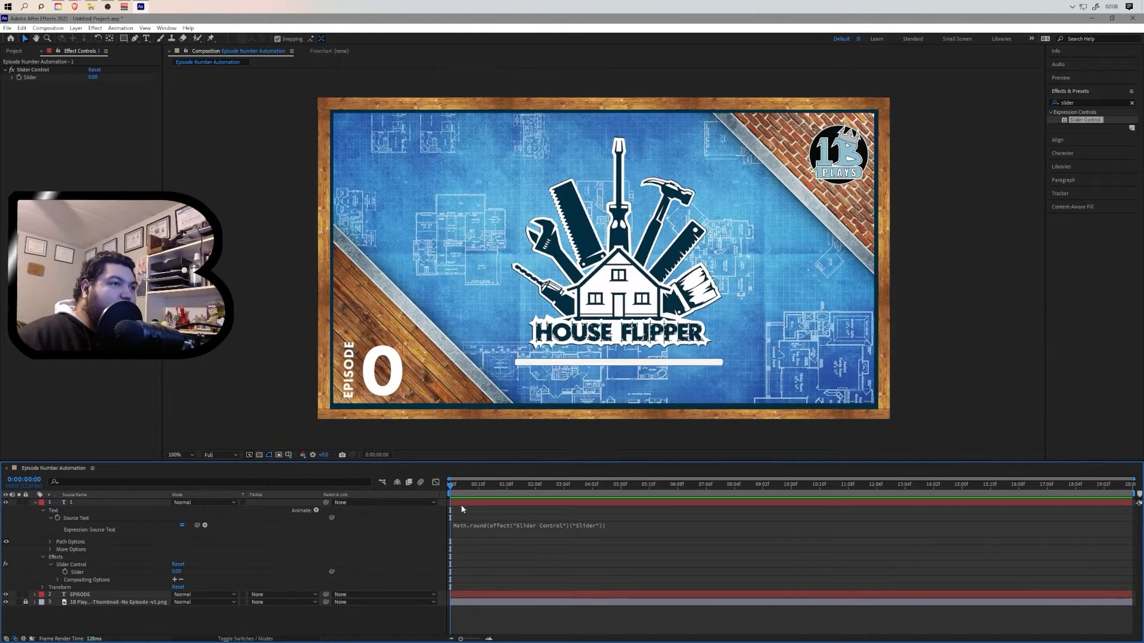
Step: Keyframe the number layer's Slider at 1 on the first frame and at 240 on the last frame, 0:00:19:11
click(66, 574)
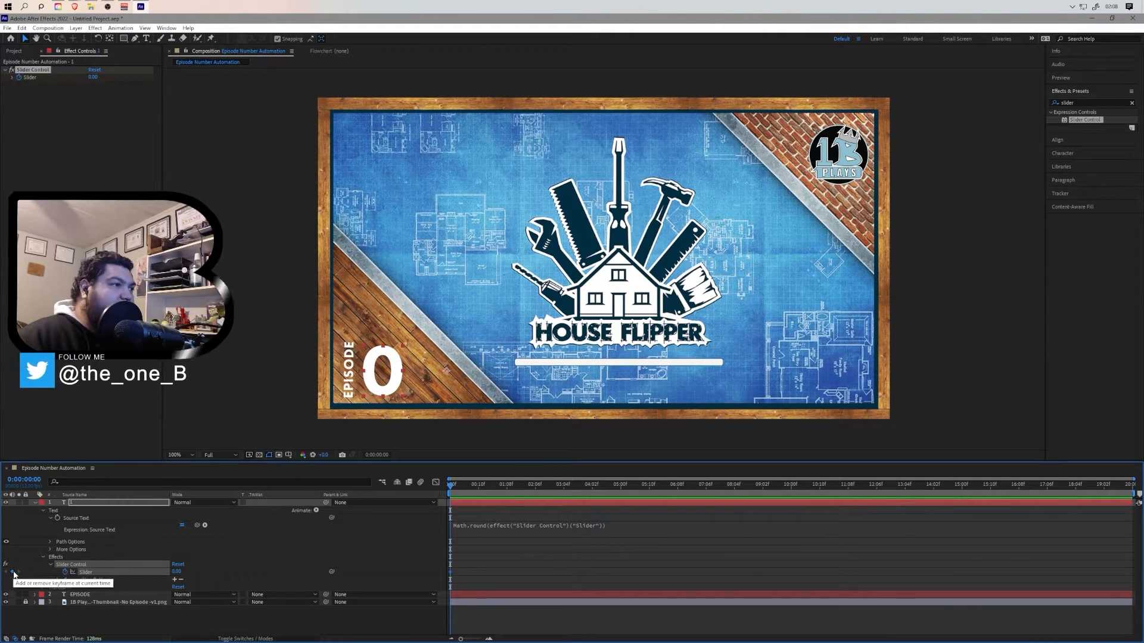
click(177, 572)
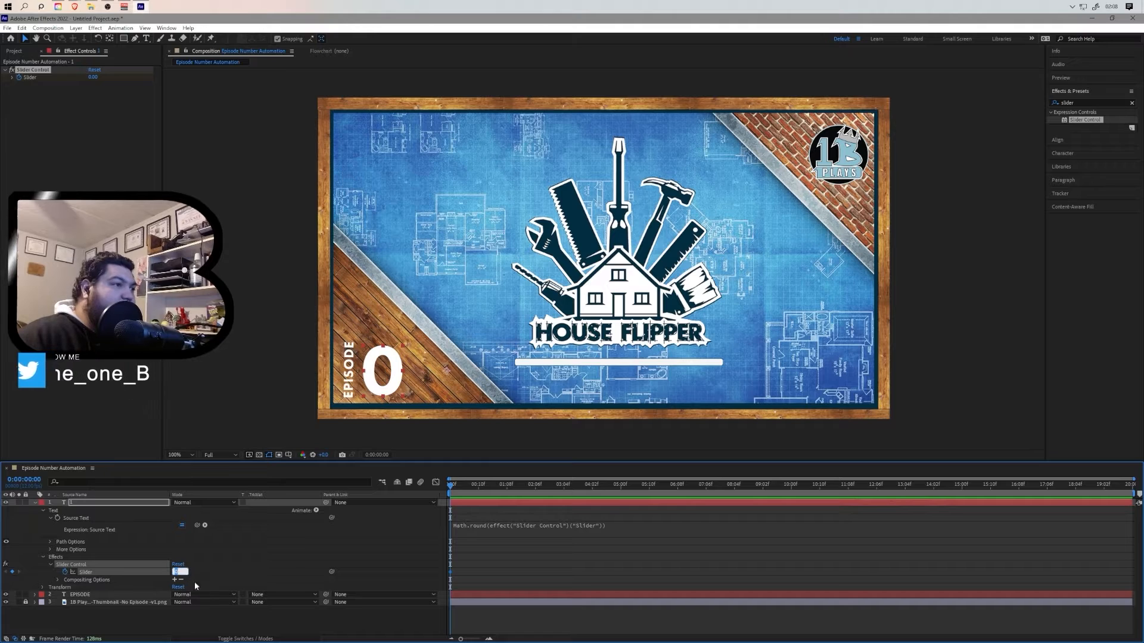
key(Return)
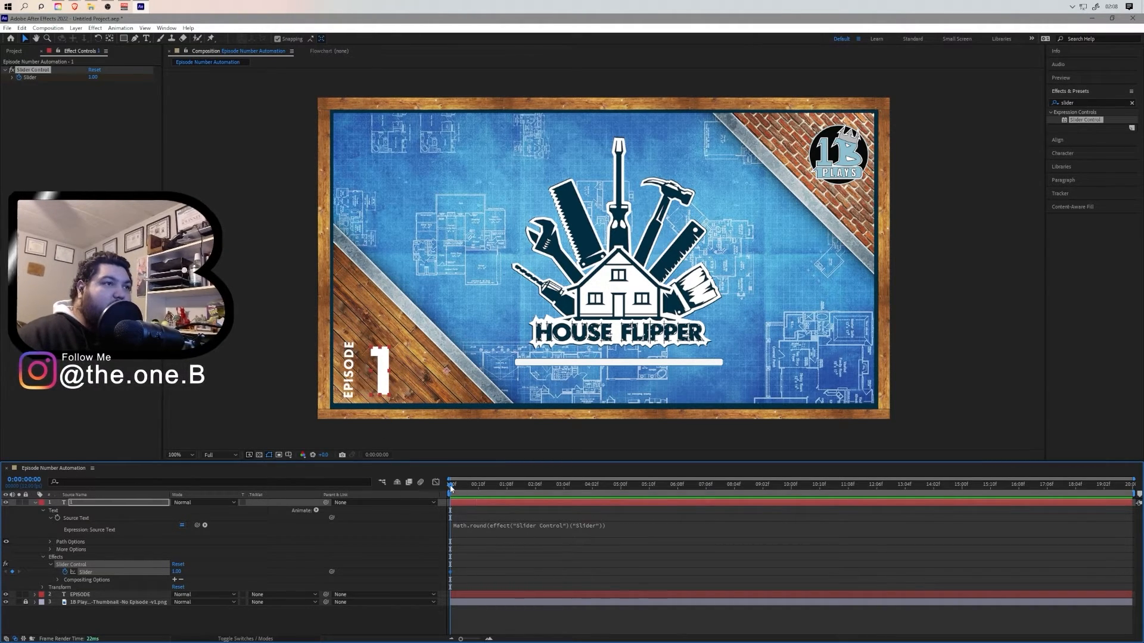
drag(452, 485, 1139, 536)
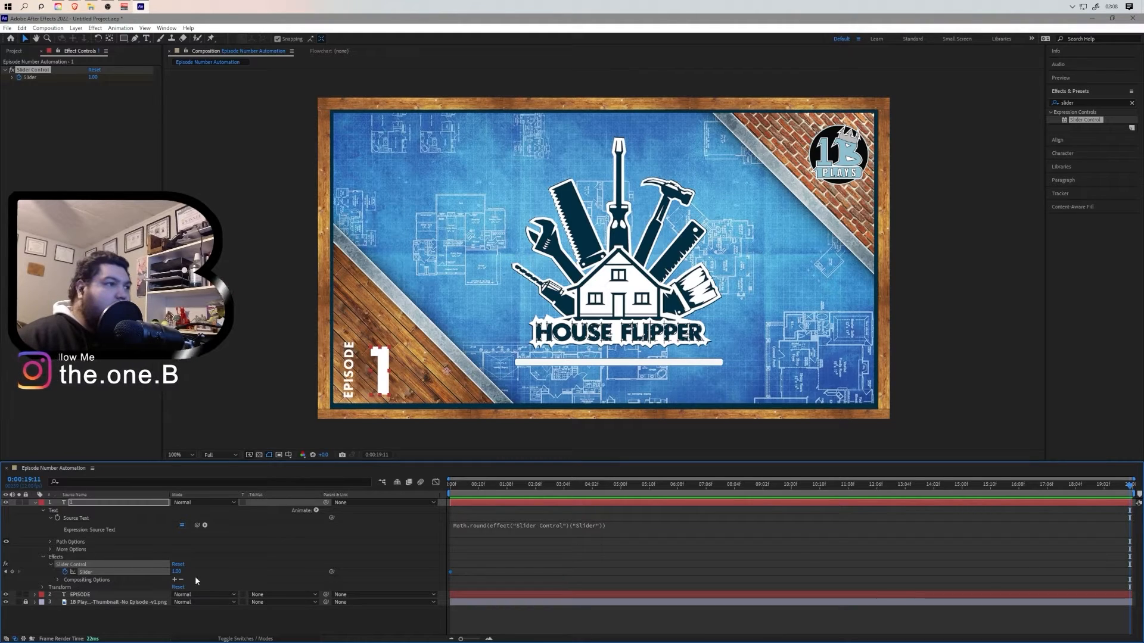
click(176, 572)
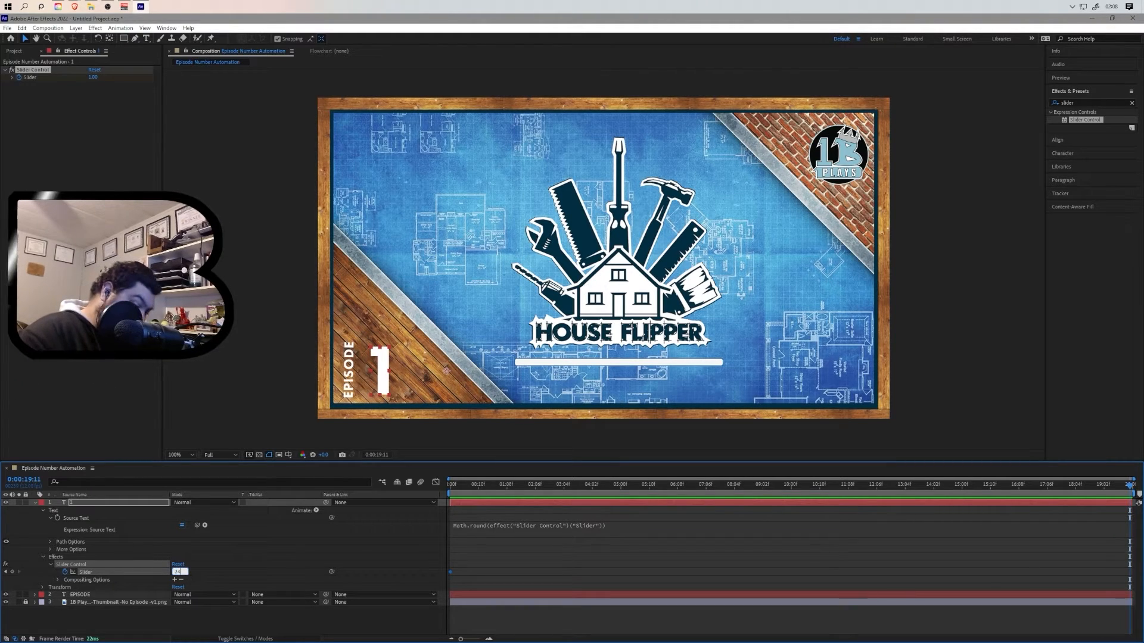
key(Return)
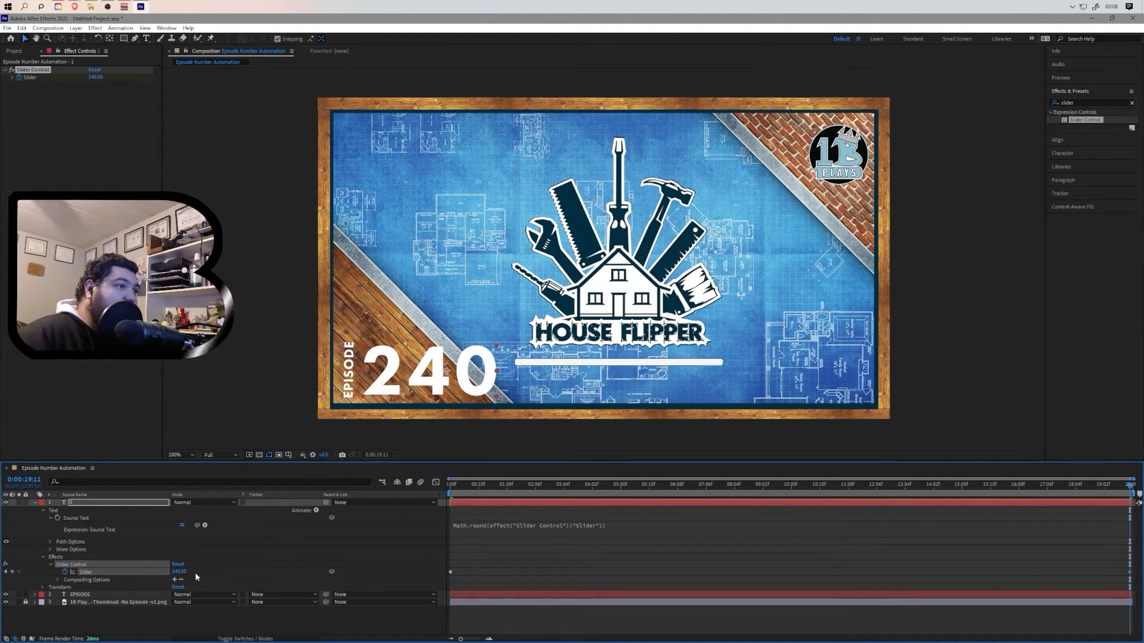
Step: Preview the composition and check frame by frame from the start how the episode number counts up
drag(466, 486, 440, 493)
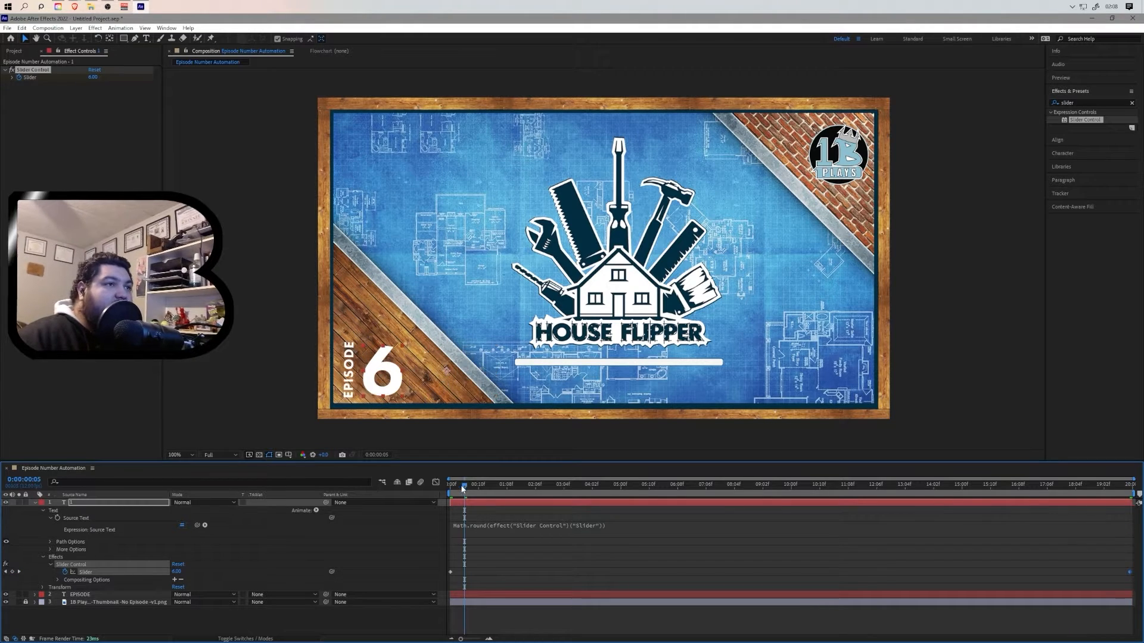
key(space)
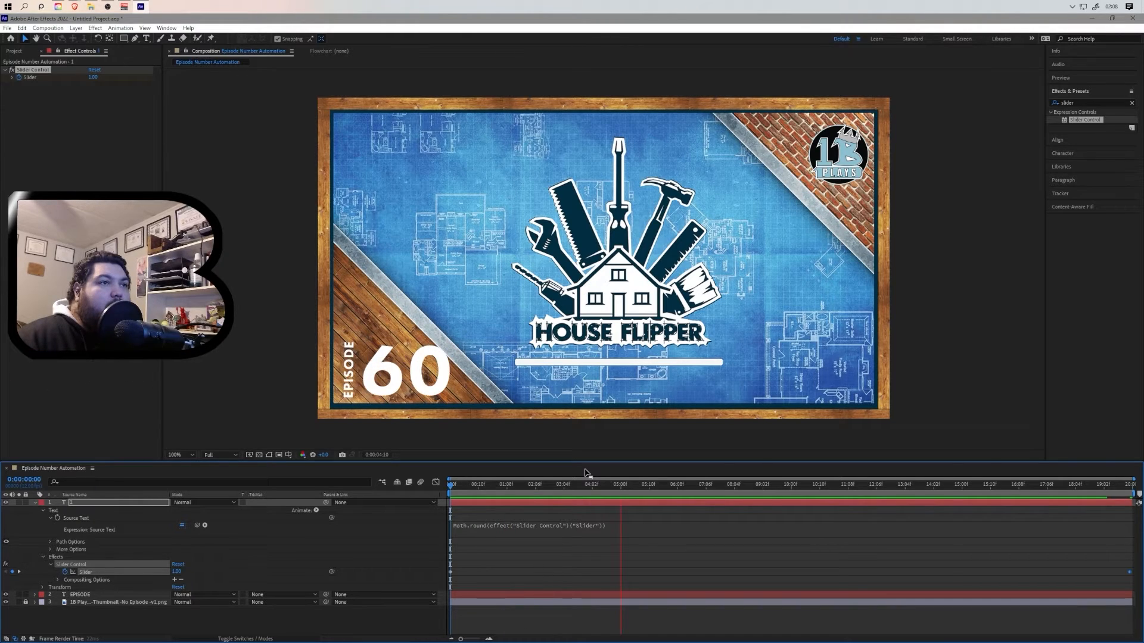
drag(604, 487, 450, 486)
drag(461, 638, 478, 639)
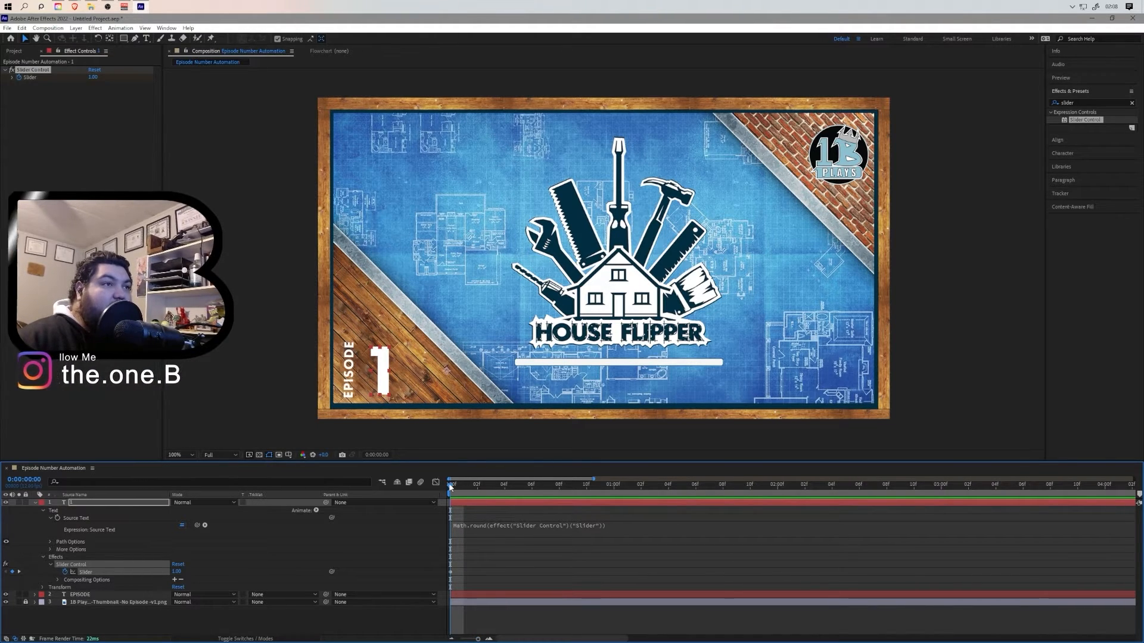
click(476, 485)
drag(501, 492, 613, 493)
key(Home)
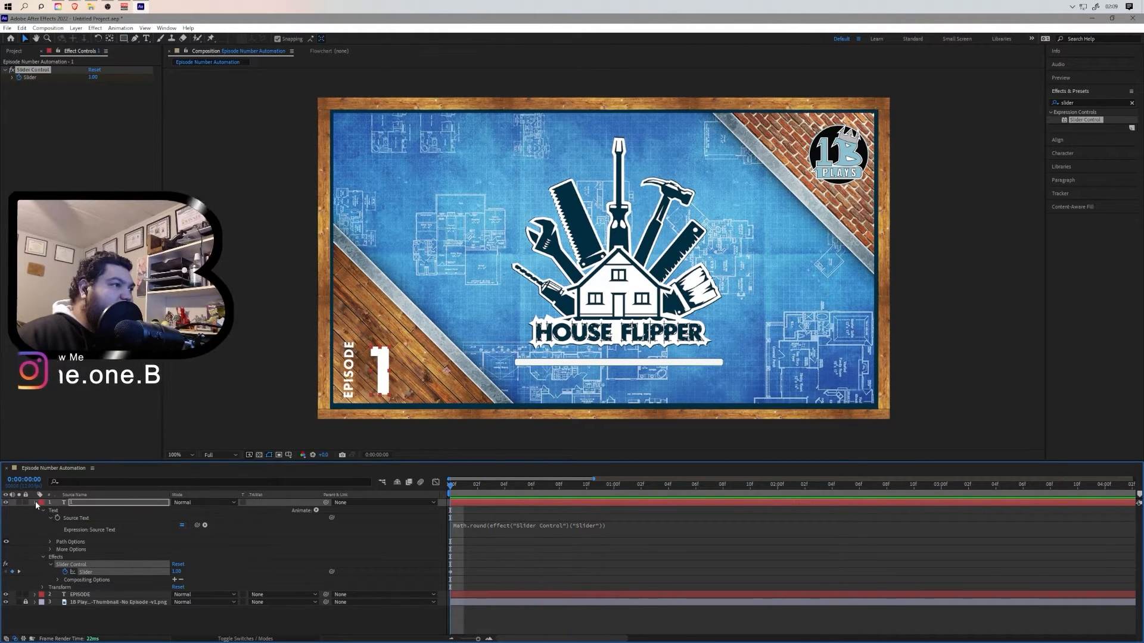
click(36, 504)
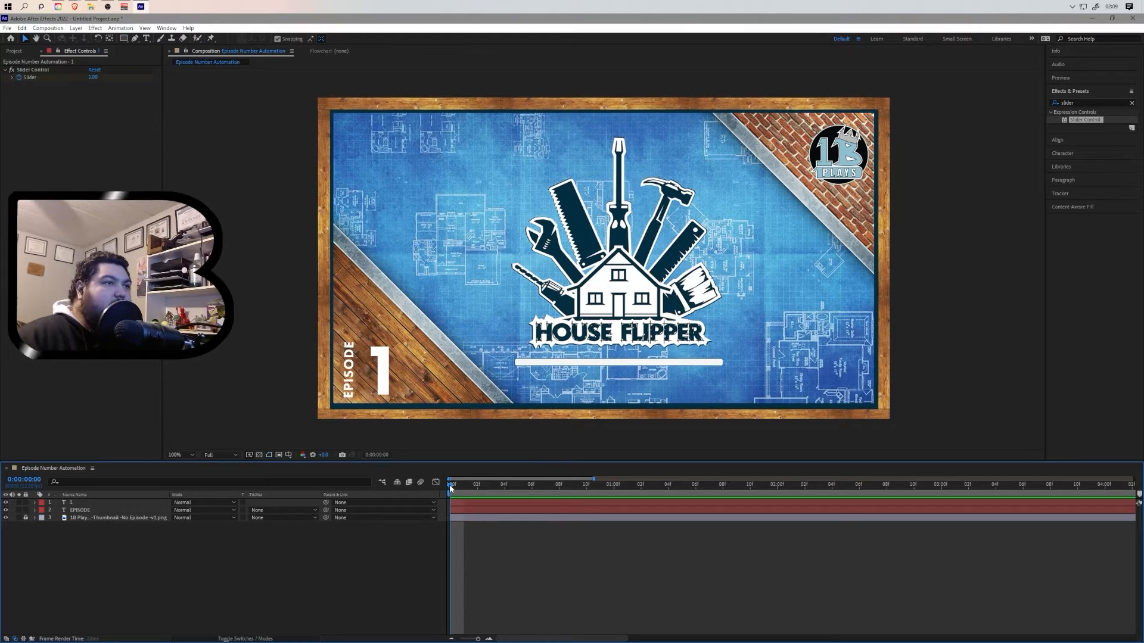
key(space)
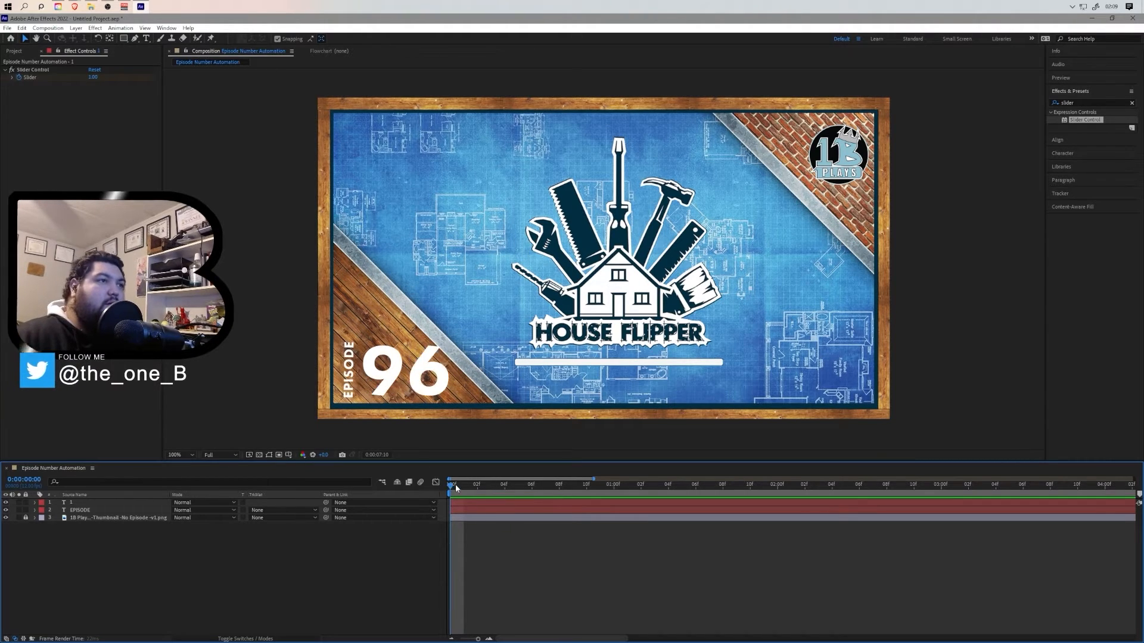
click(451, 485)
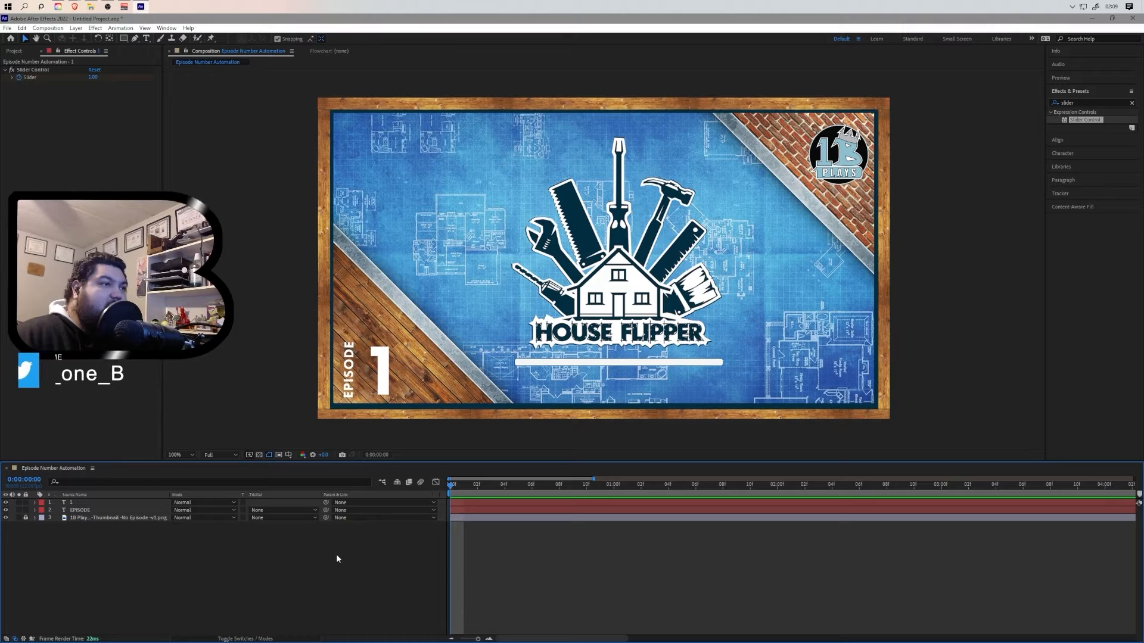
Step: Export the Episode Number Automation composition to the Adobe Media Encoder queue
click(7, 28)
mouse_move(28, 121)
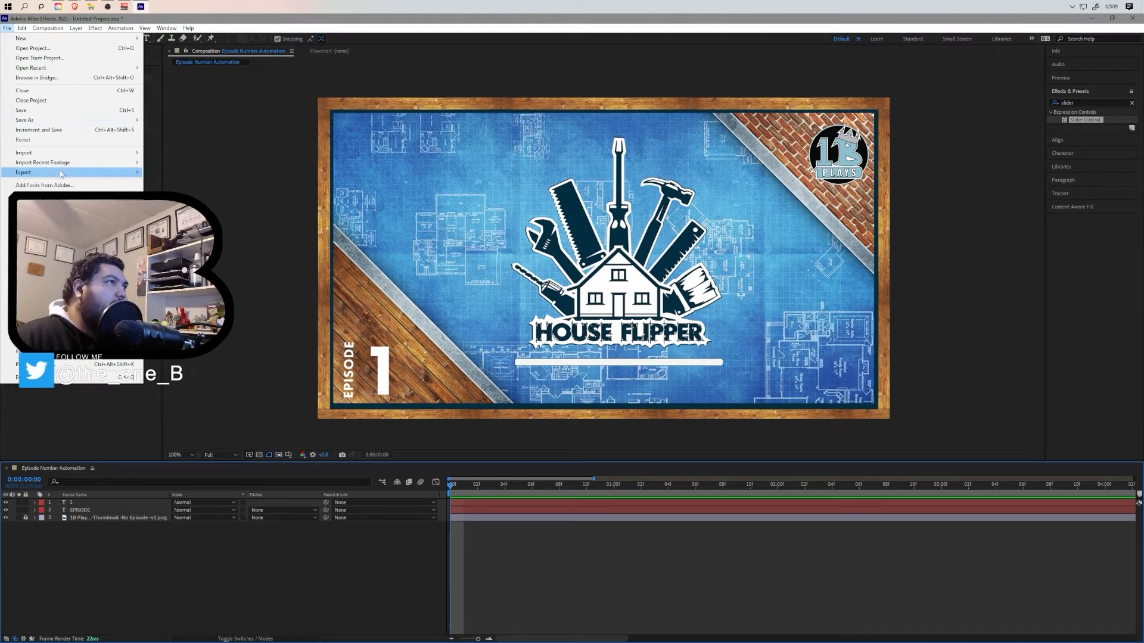
mouse_move(71, 173)
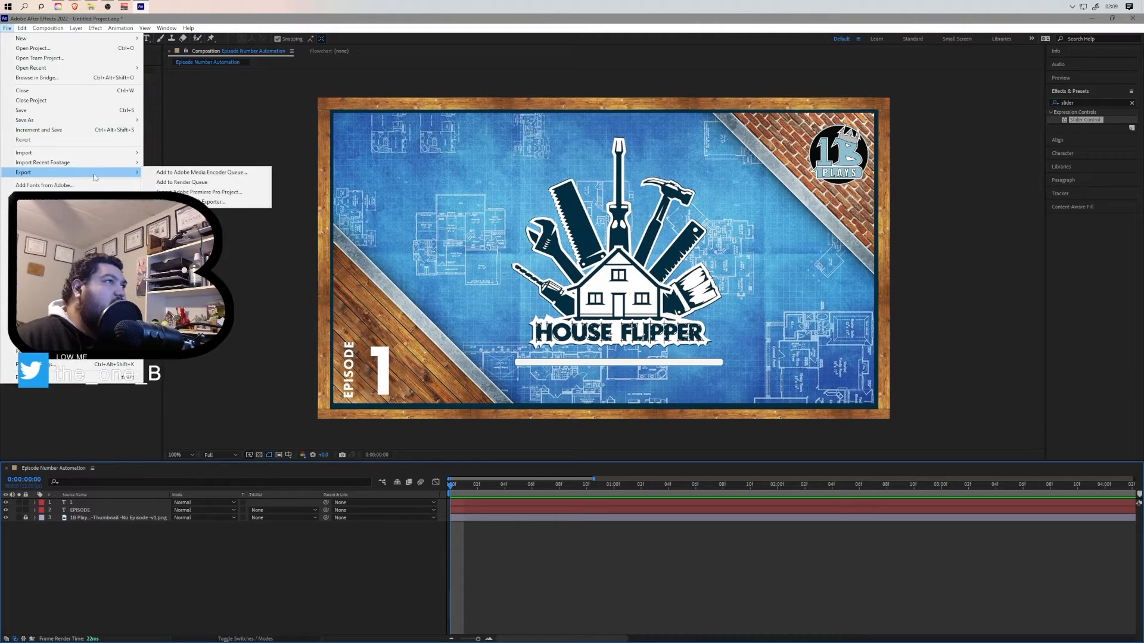
click(192, 172)
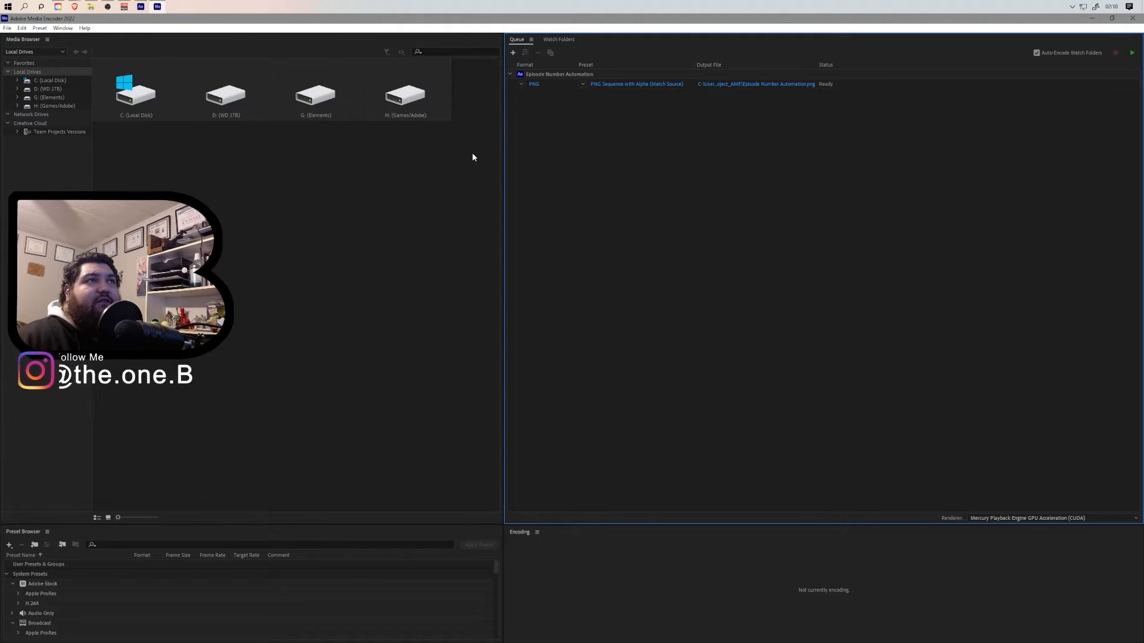
Step: Use the PNG format with the PNG Sequence with Alpha (Match Source) preset for the queued composition, and check its output file location
click(521, 83)
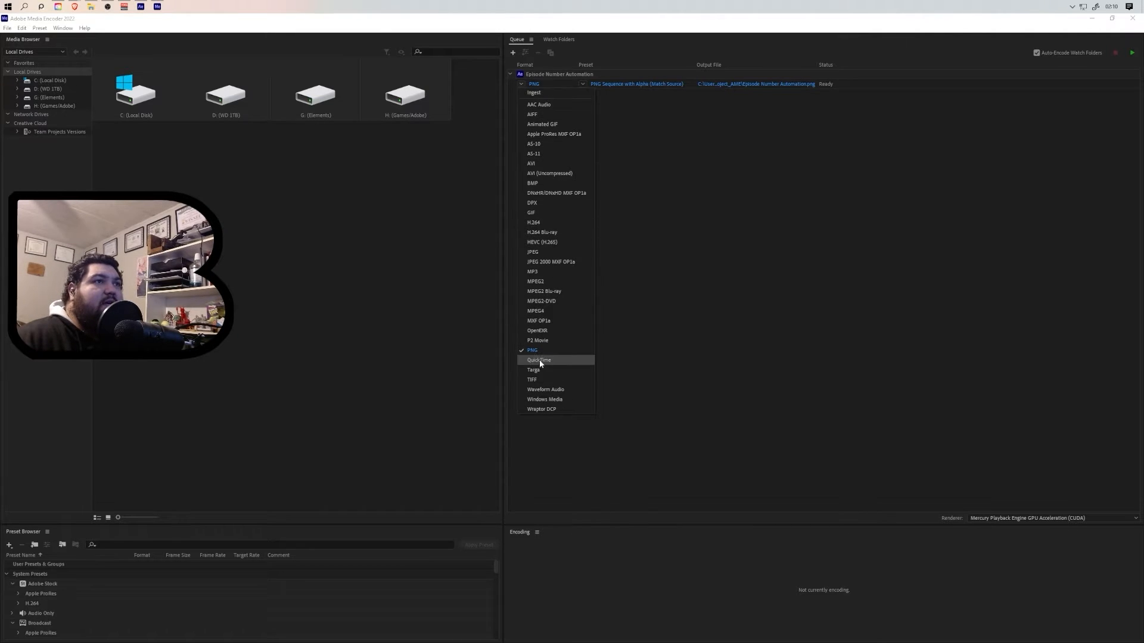
click(632, 93)
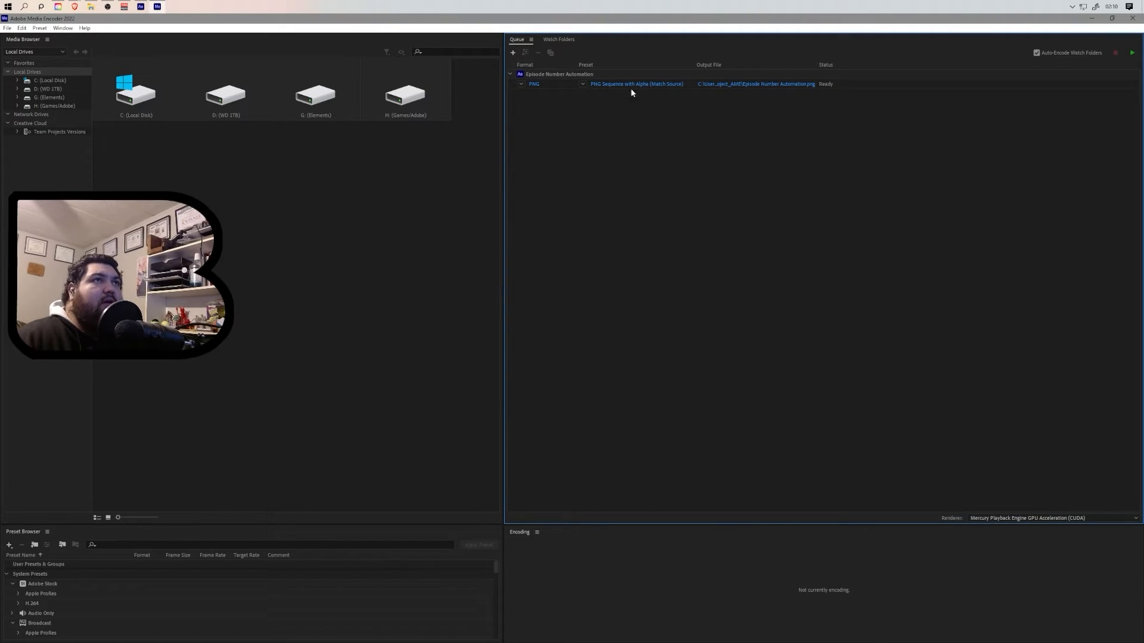
click(582, 84)
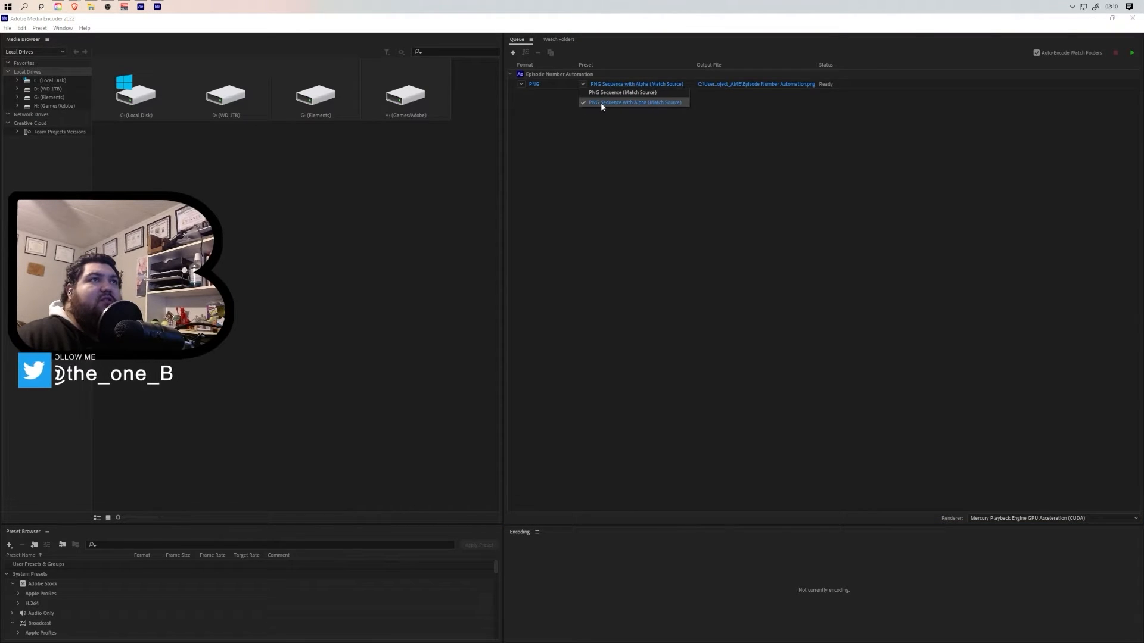
click(651, 104)
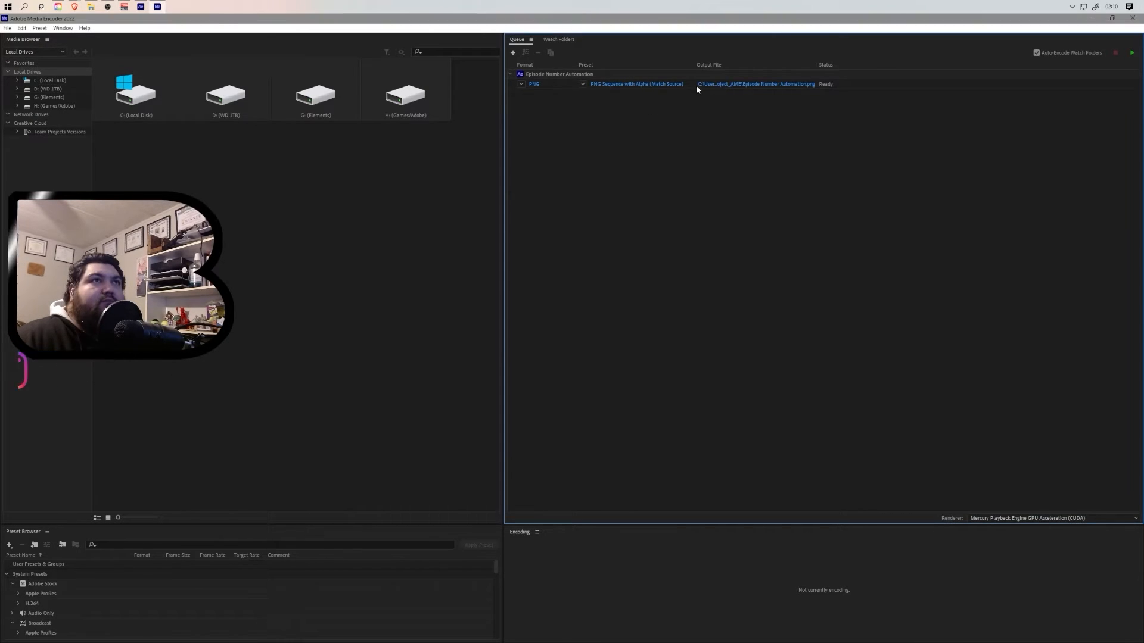
click(779, 84)
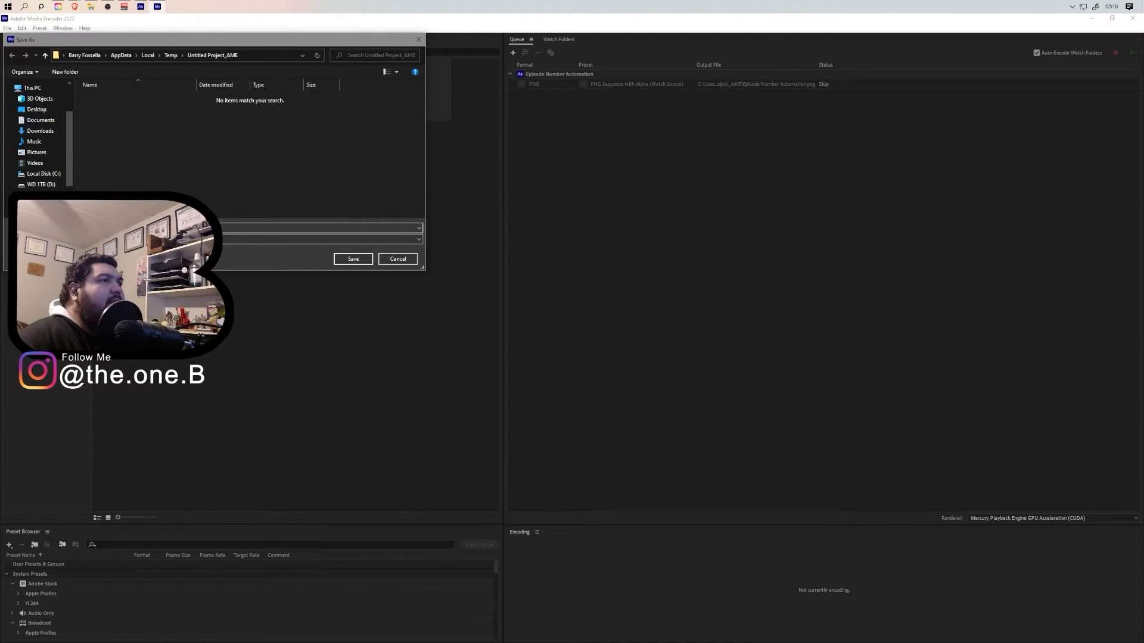
click(403, 260)
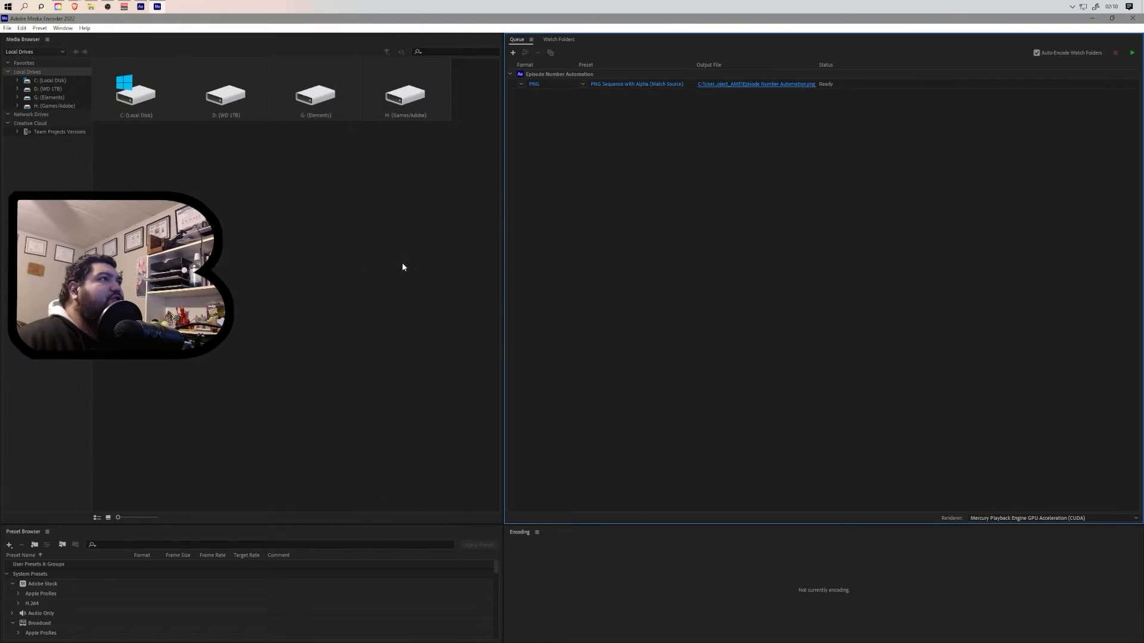
Step: Switch to File Explorer, open the House Flipper Automation folder, and inspect the sequence number in the first PNG's file name through its properties
click(91, 6)
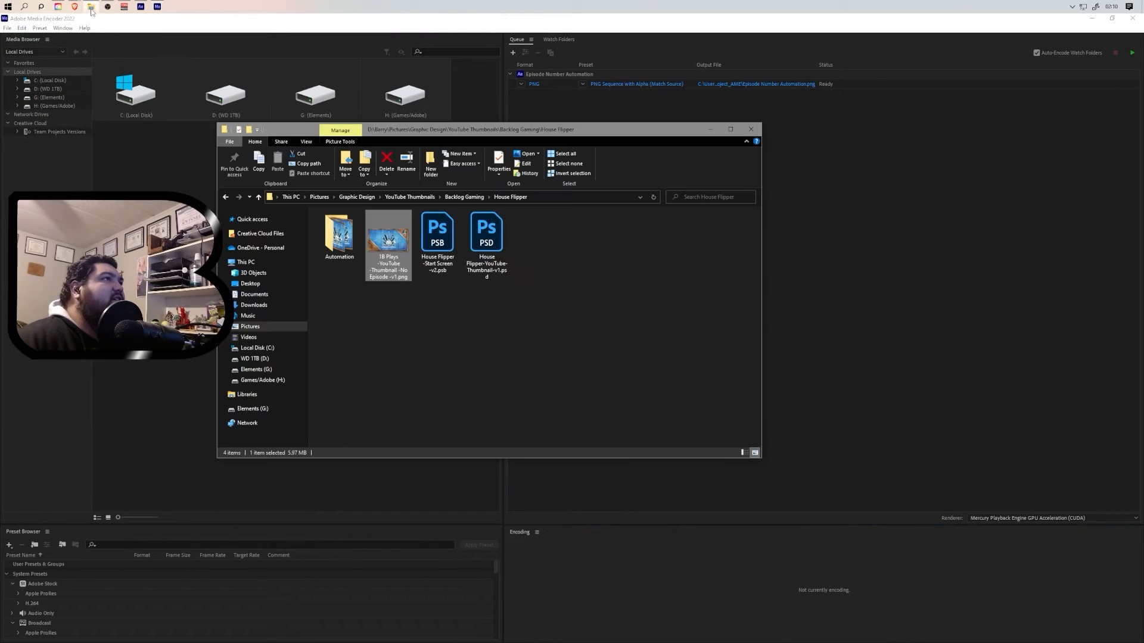
double_click(337, 235)
click(348, 278)
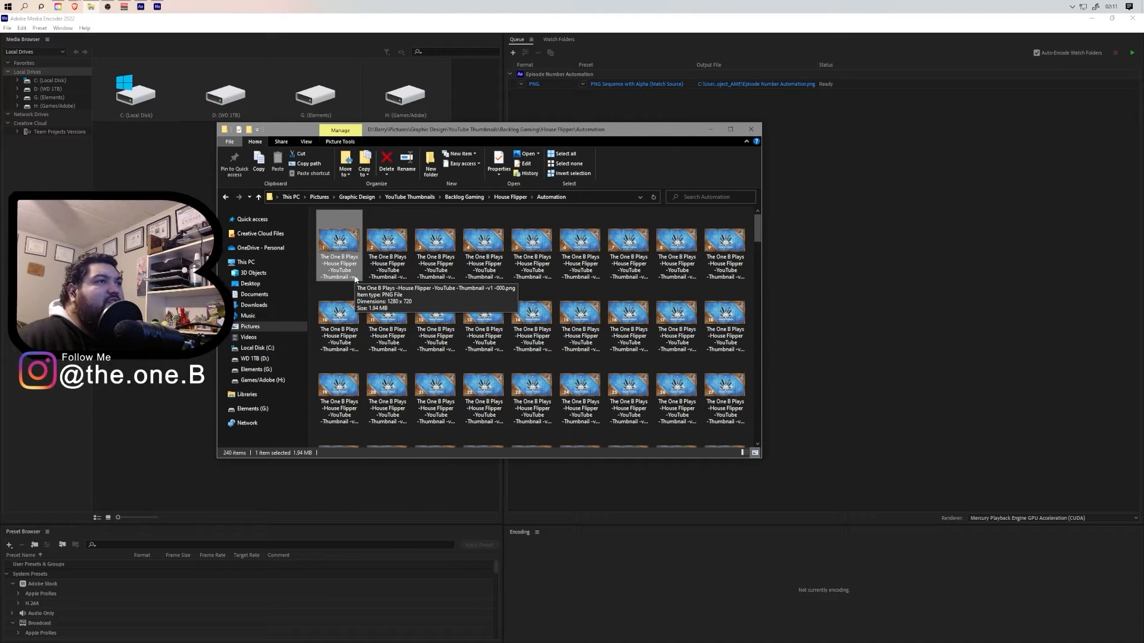
right_click(355, 278)
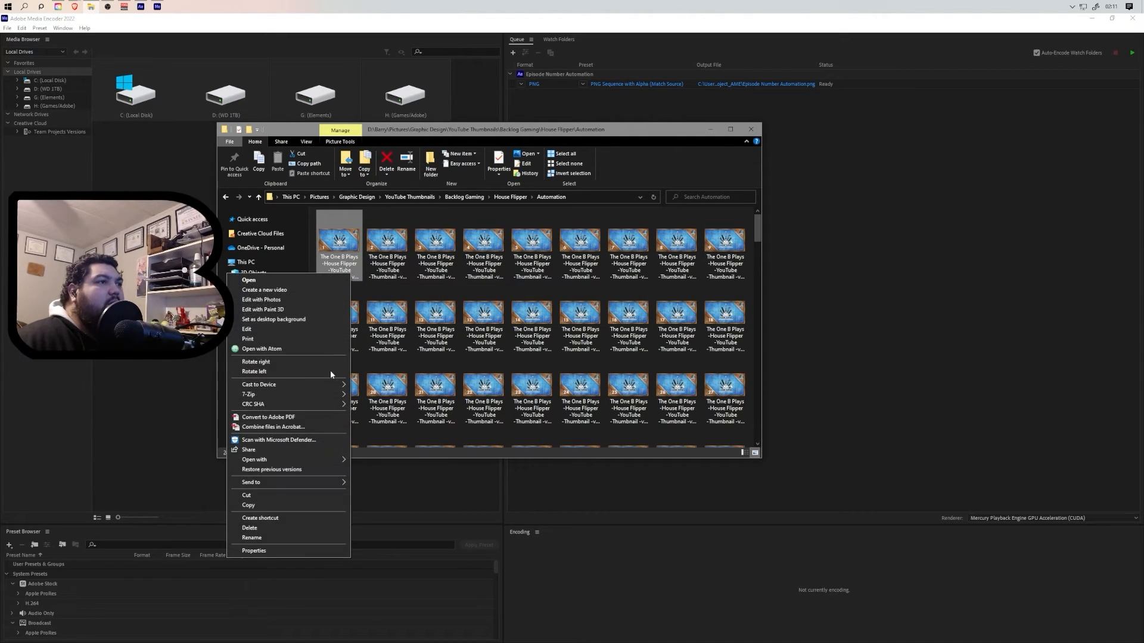
click(309, 550)
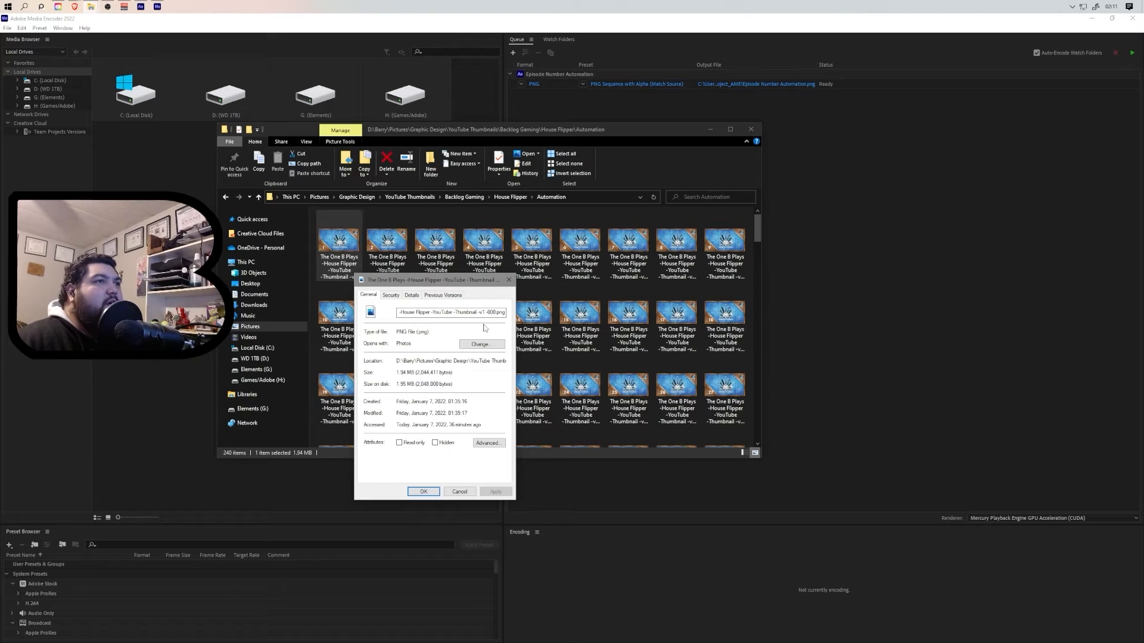
drag(487, 312, 496, 312)
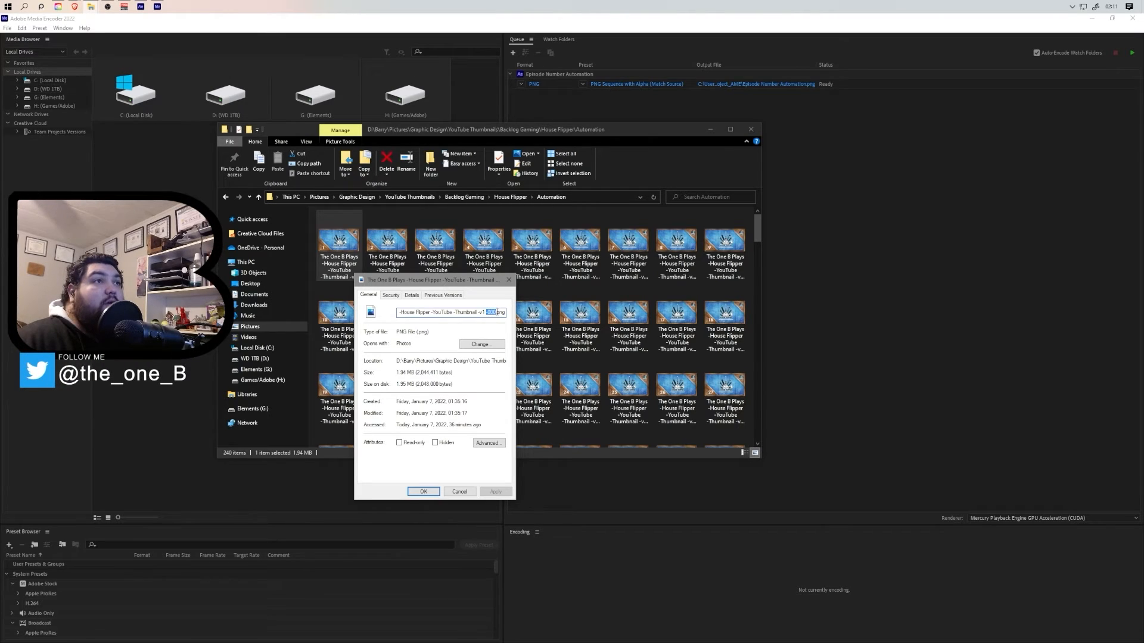
click(488, 313)
drag(487, 313, 495, 312)
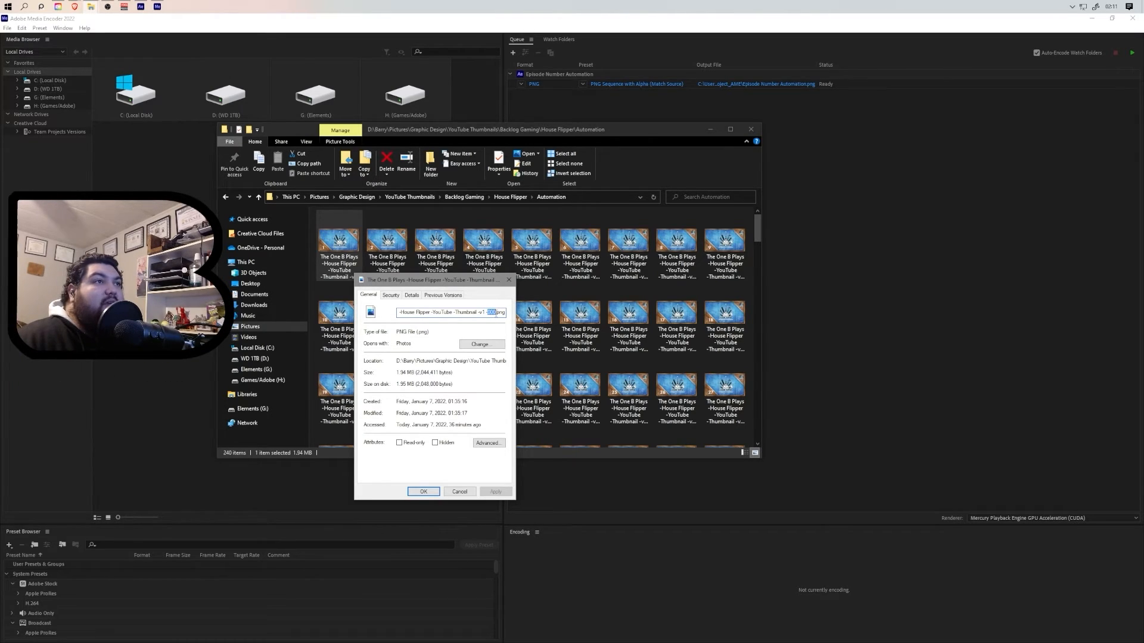
click(459, 492)
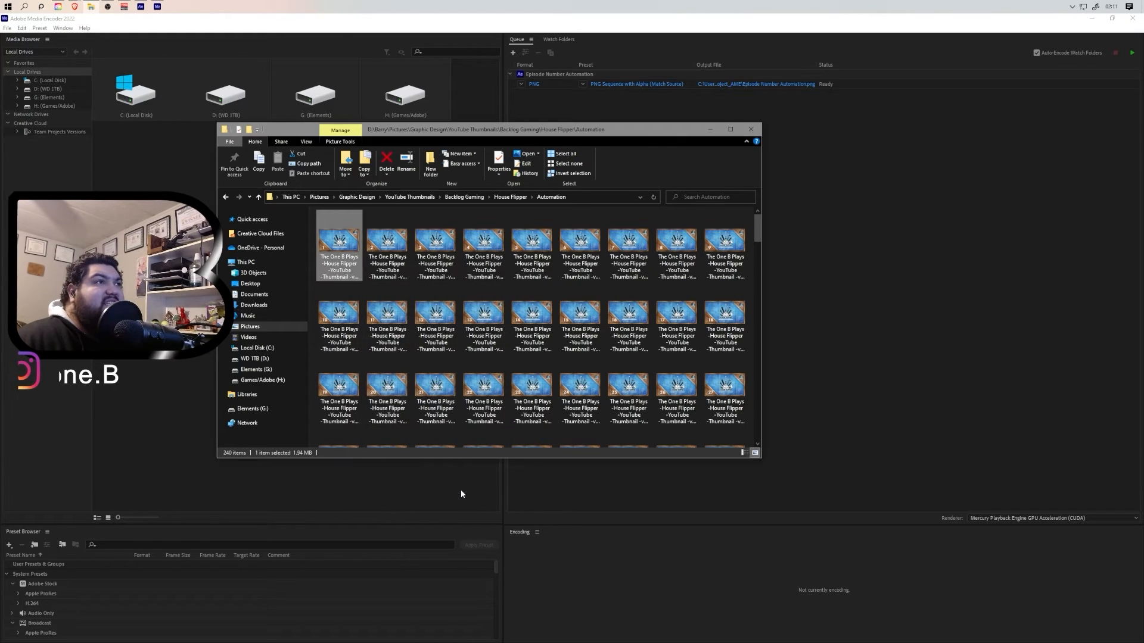
Step: View the first exported thumbnail in Photos and page through the following images to check their episode numbers
double_click(329, 253)
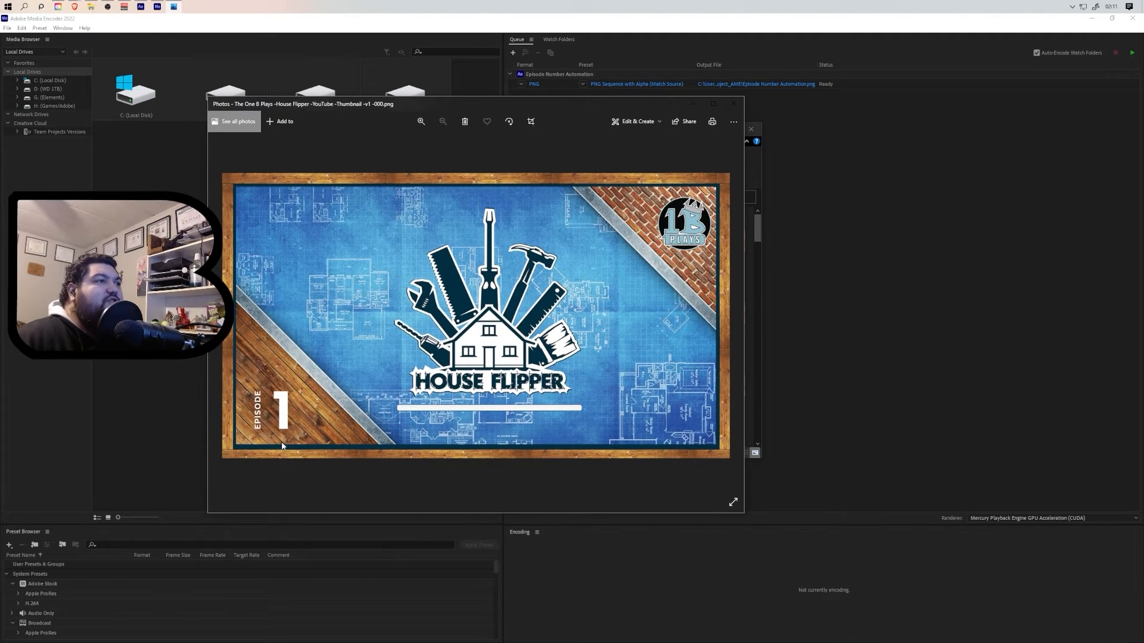
click(732, 311)
click(733, 311)
click(733, 311)
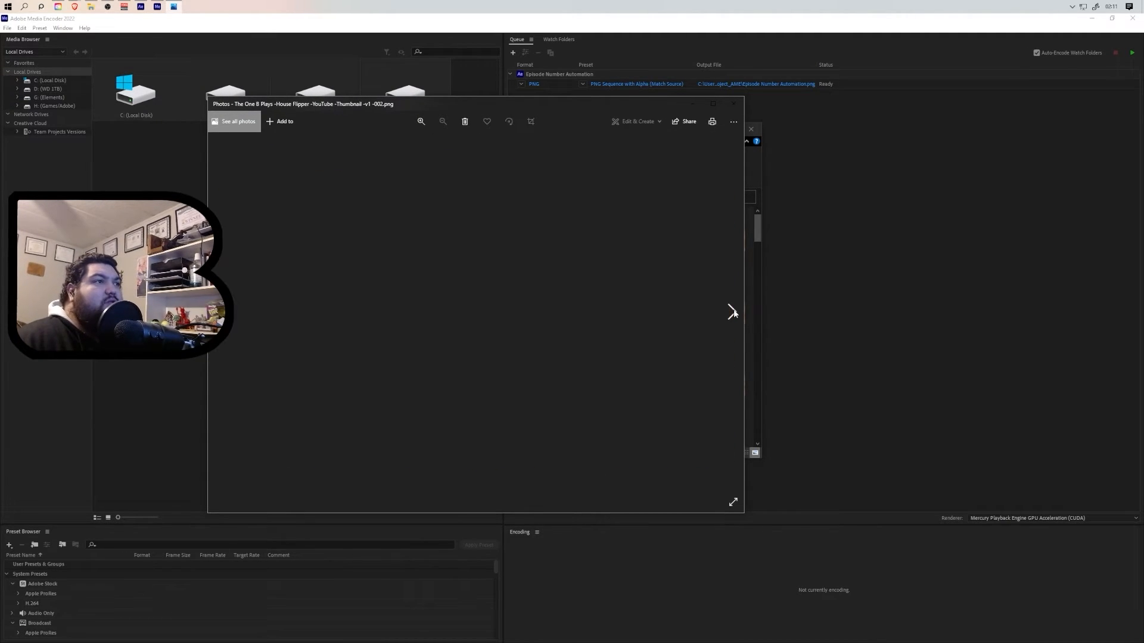
click(733, 311)
click(732, 311)
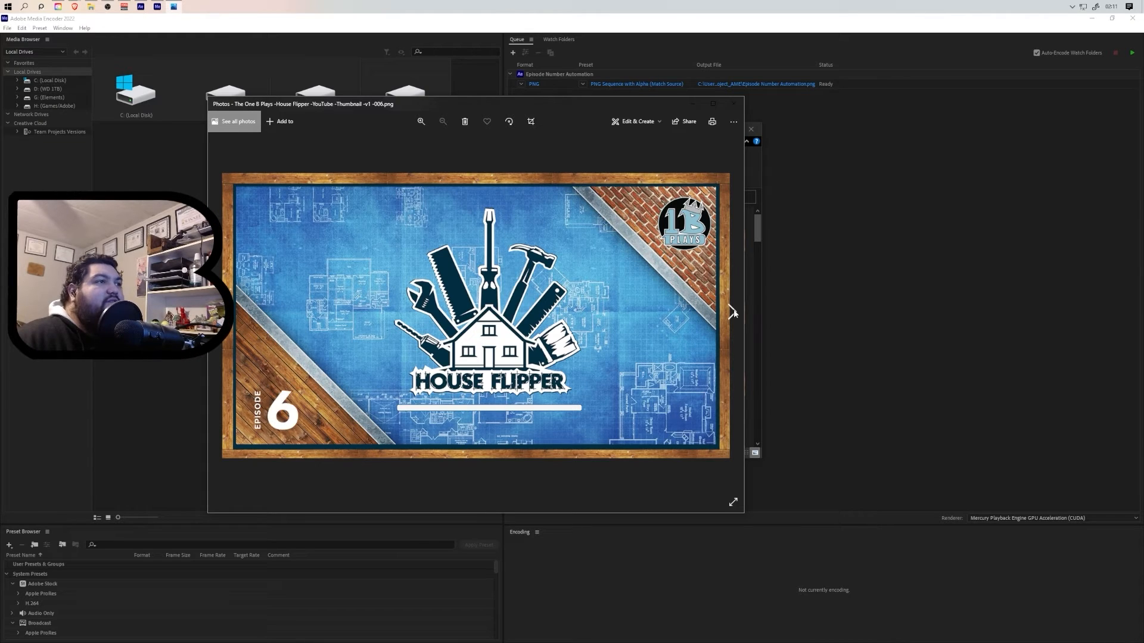
click(732, 311)
click(733, 311)
click(733, 311)
click(733, 311)
click(733, 311)
click(733, 105)
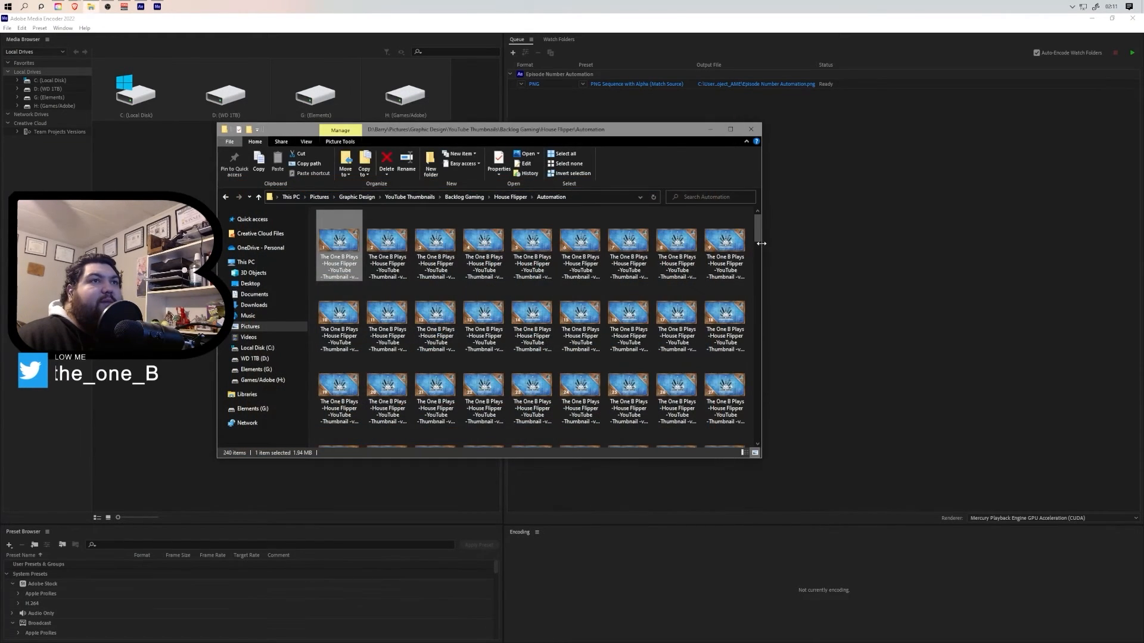
Step: Close the Automation folder window and Media Encoder to return to the After Effects composition
key(Home)
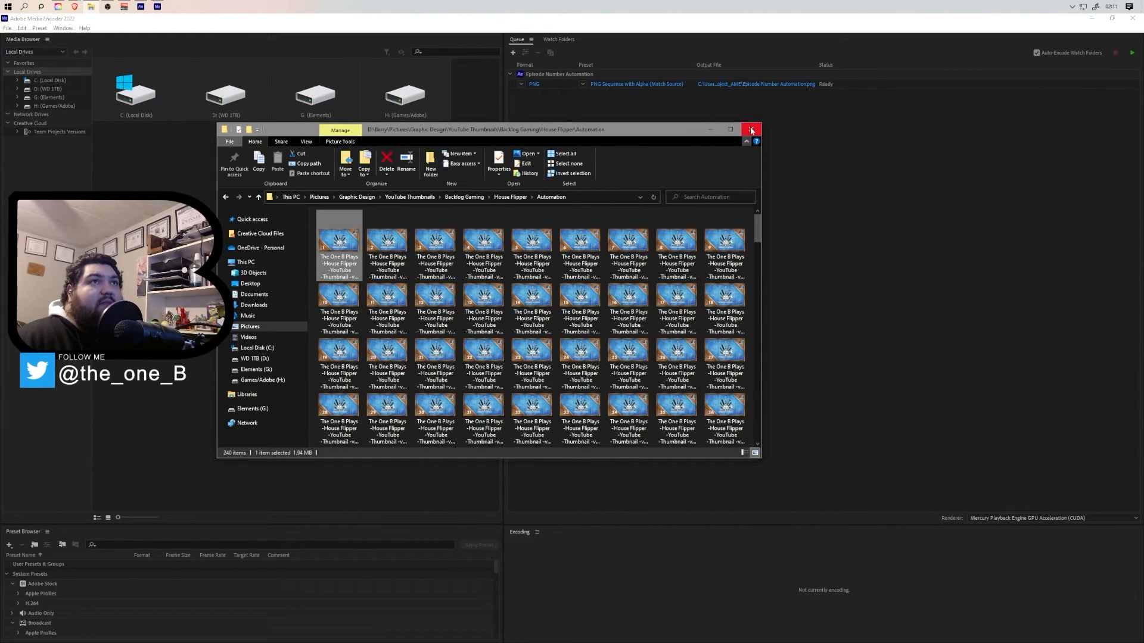
click(751, 131)
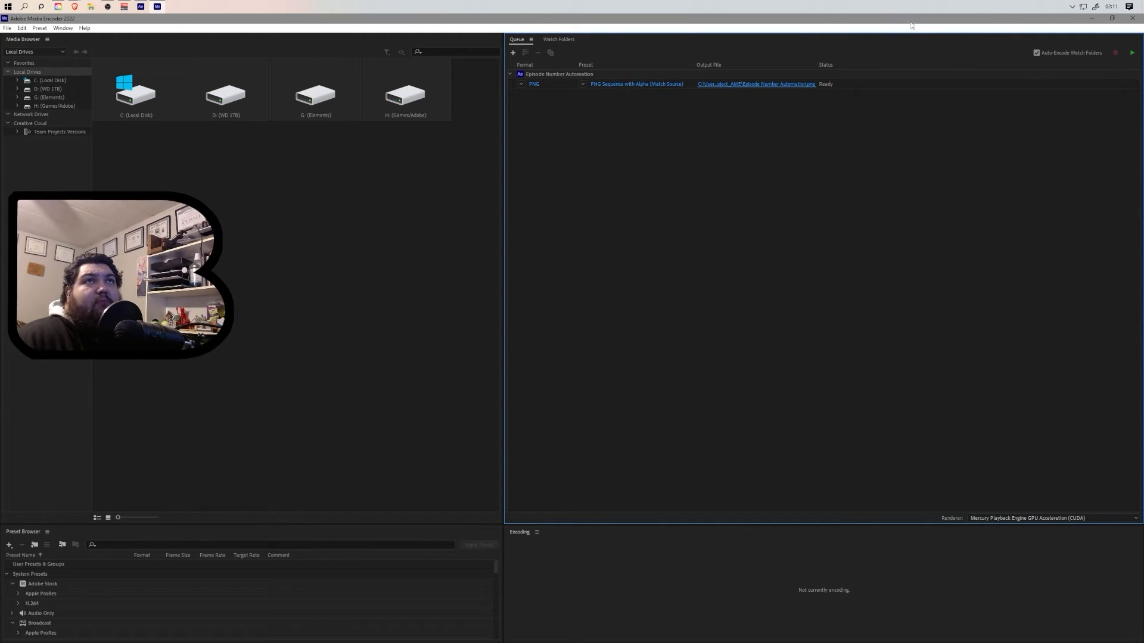
click(1134, 18)
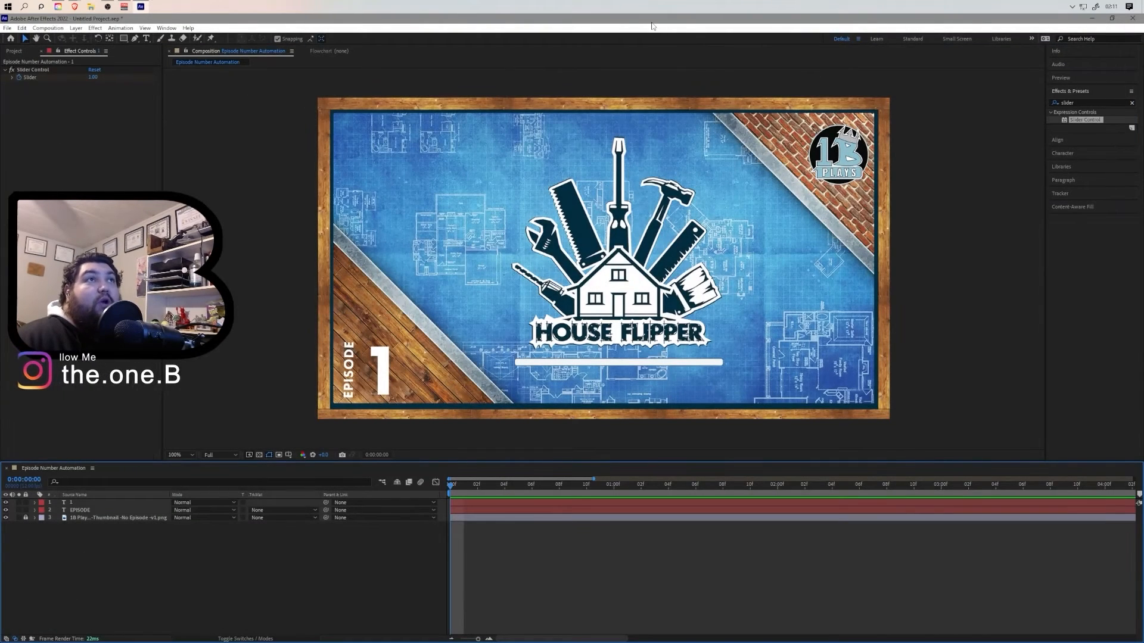